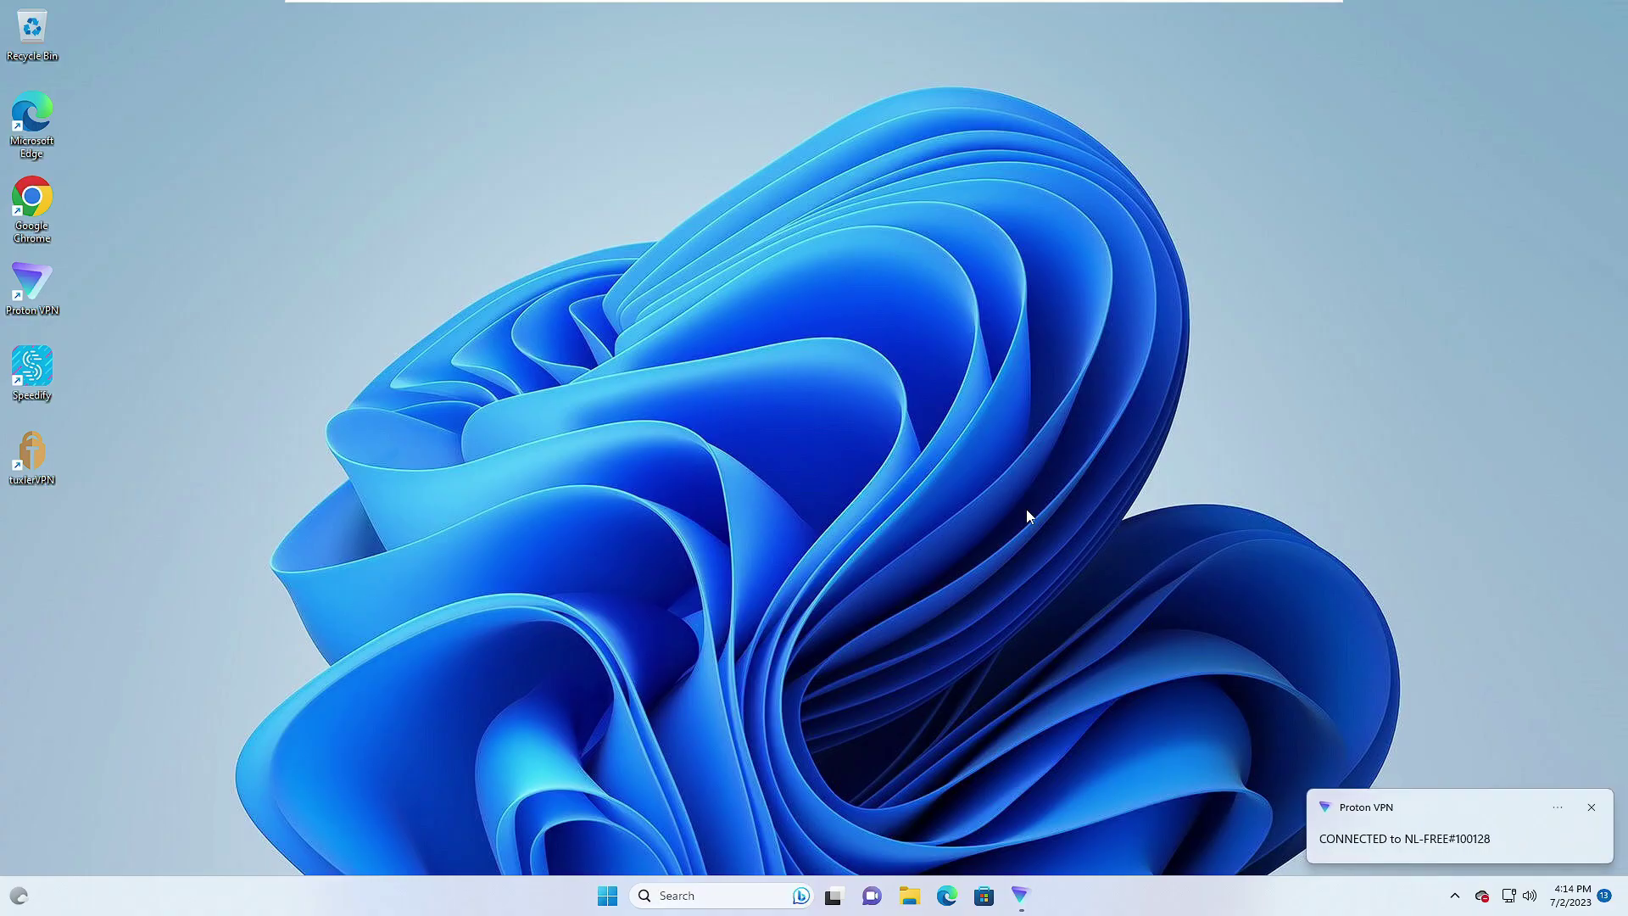
Step: Launch Microsoft Store from search and switch App updates Off in its Settings
click(746, 897)
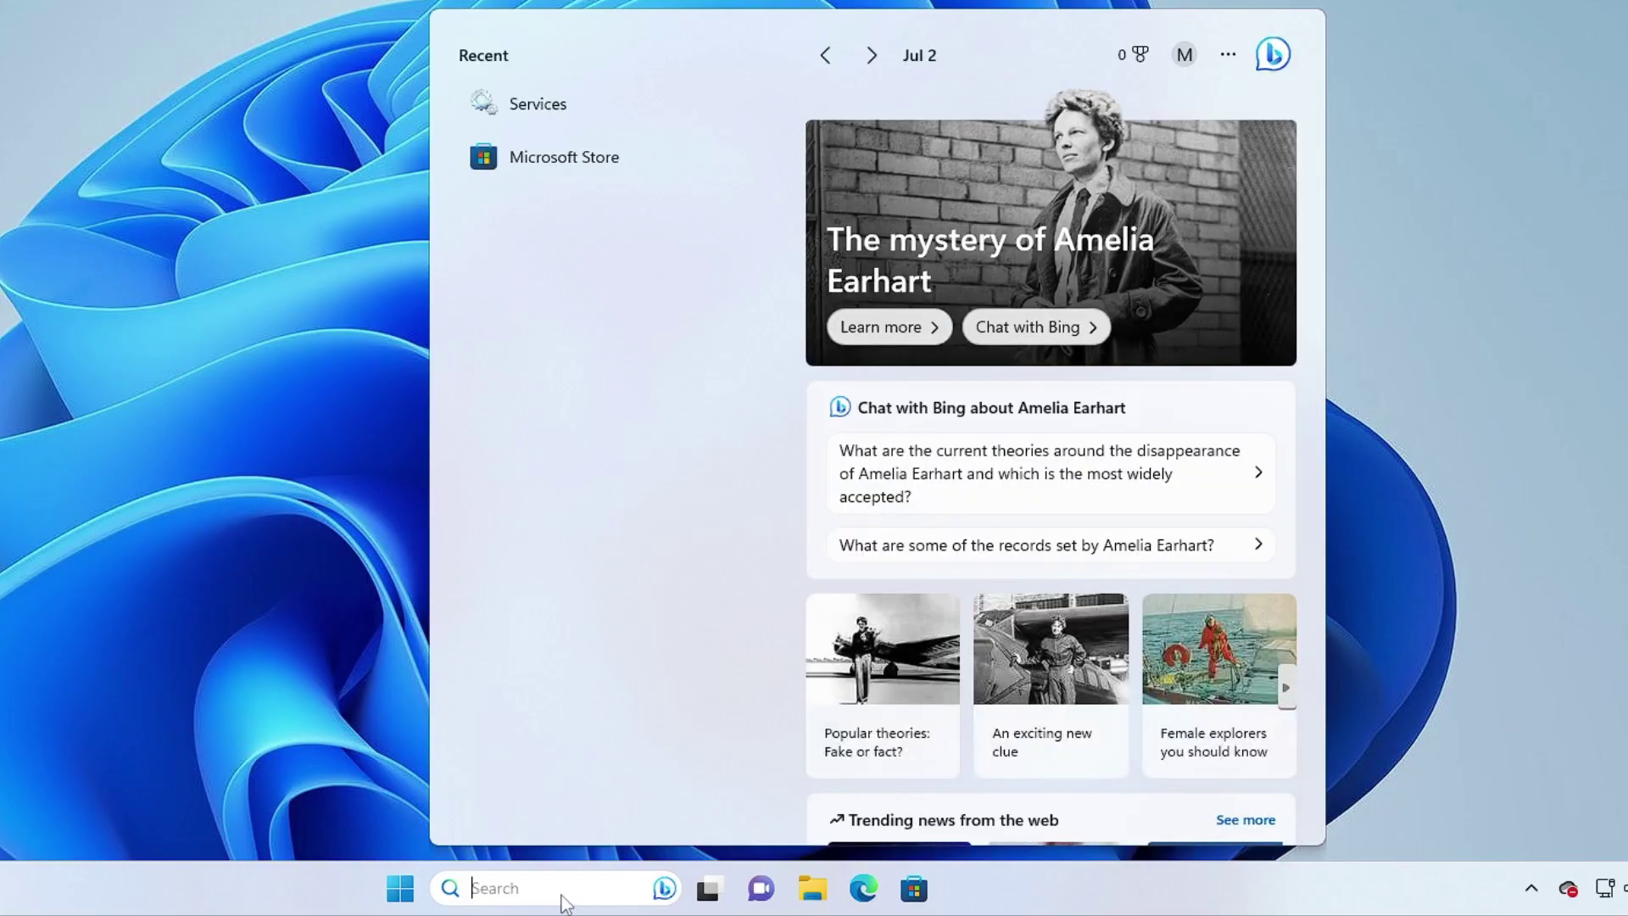
text(st)
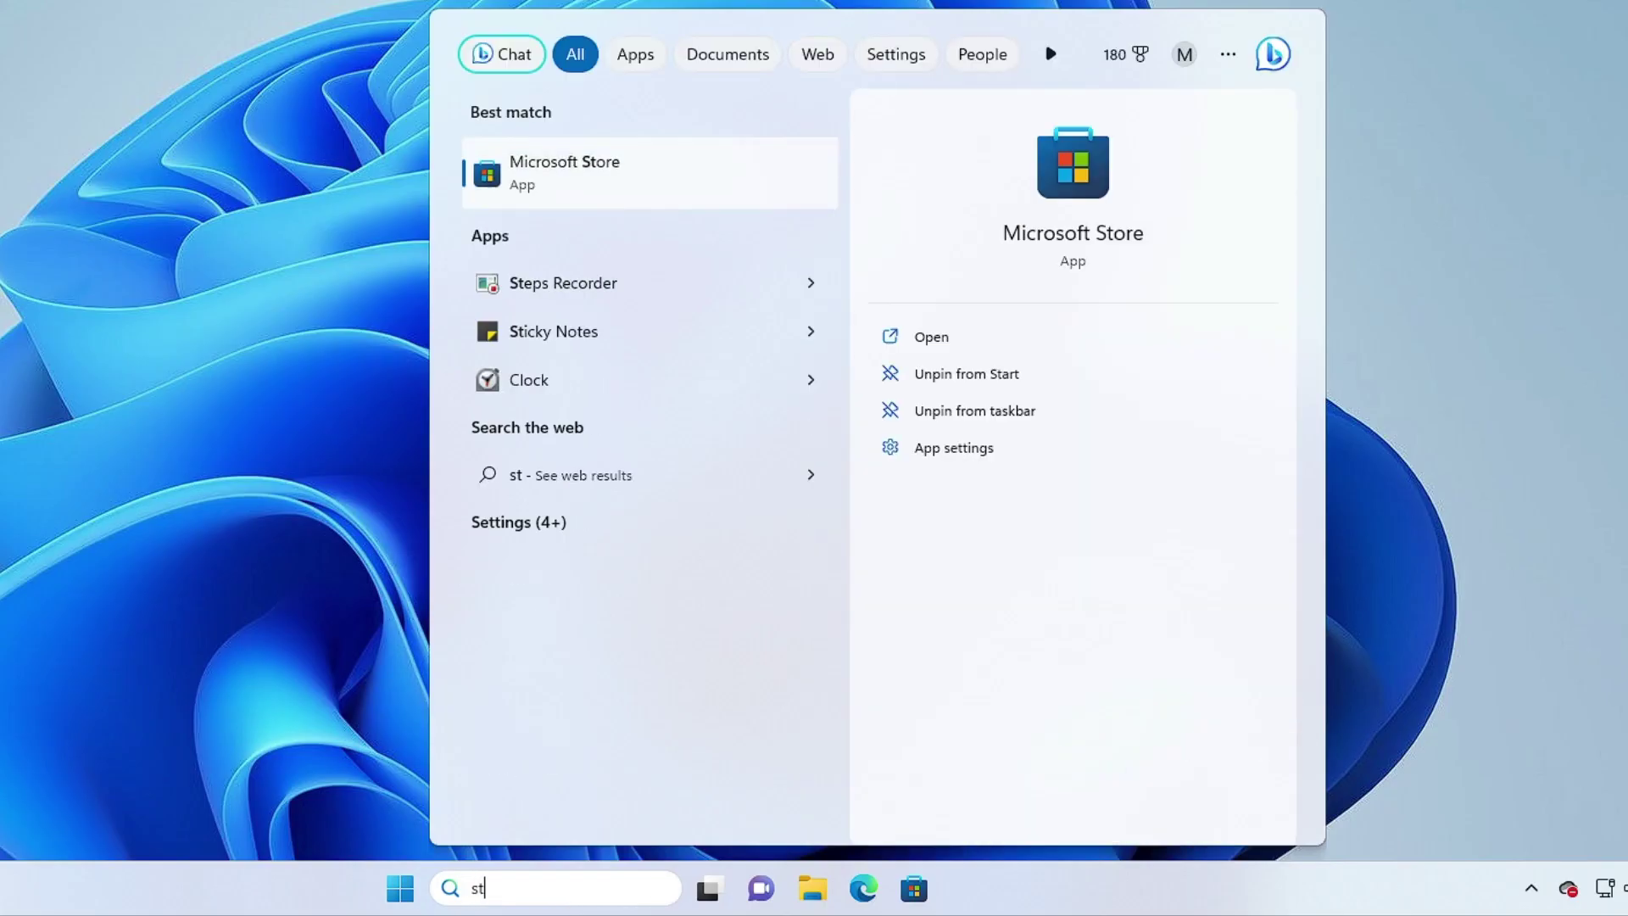
text(ore)
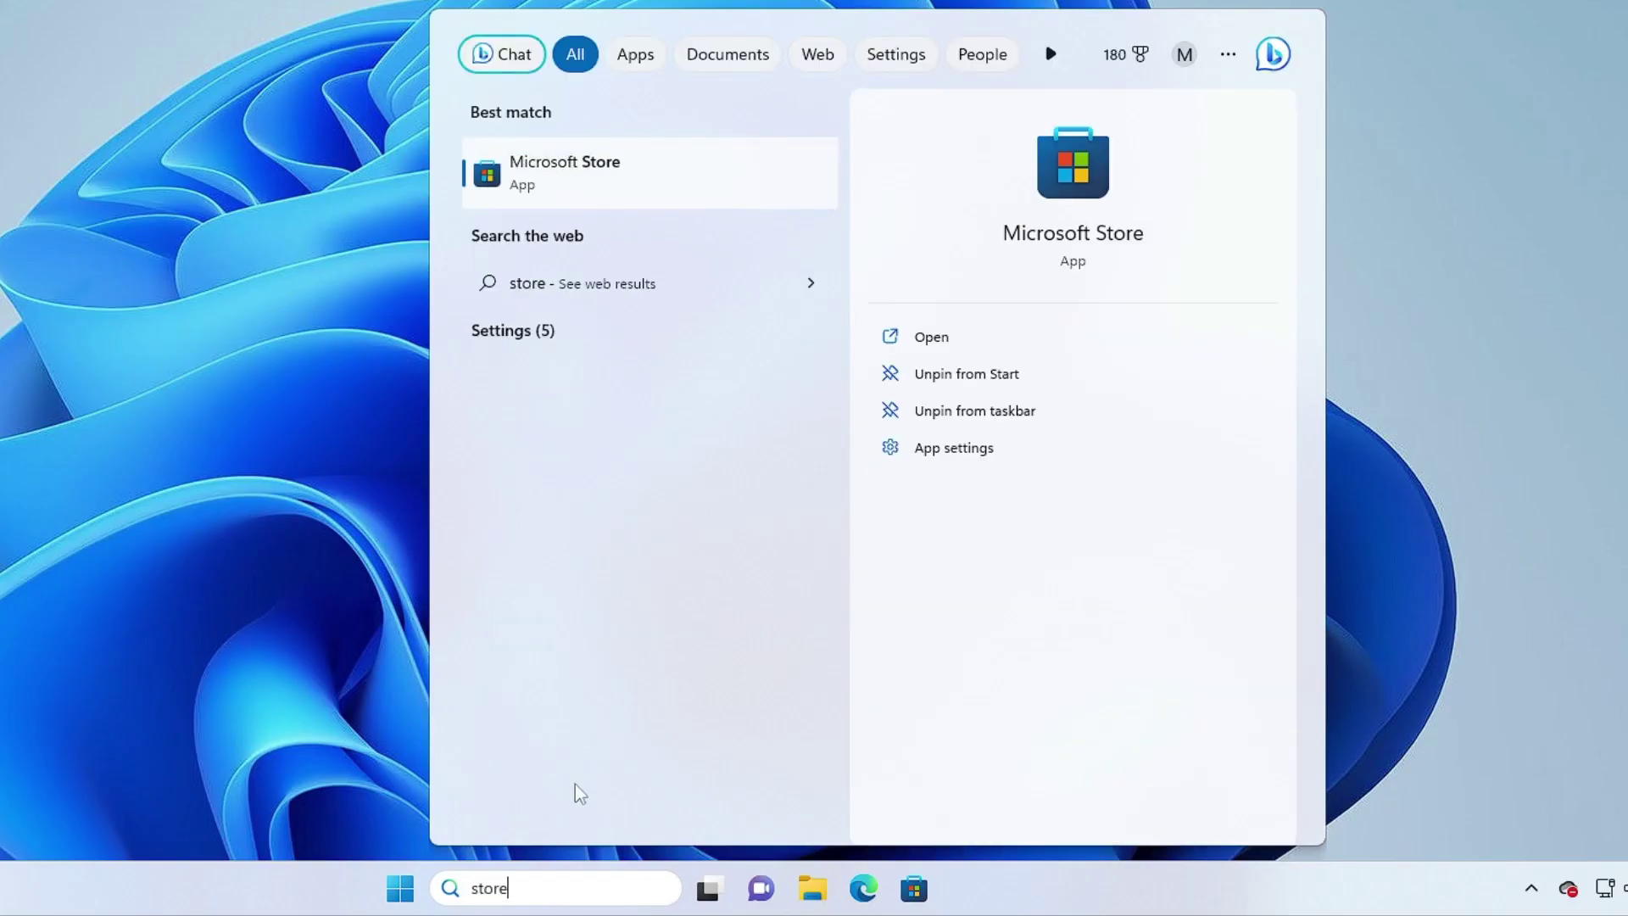
click(609, 184)
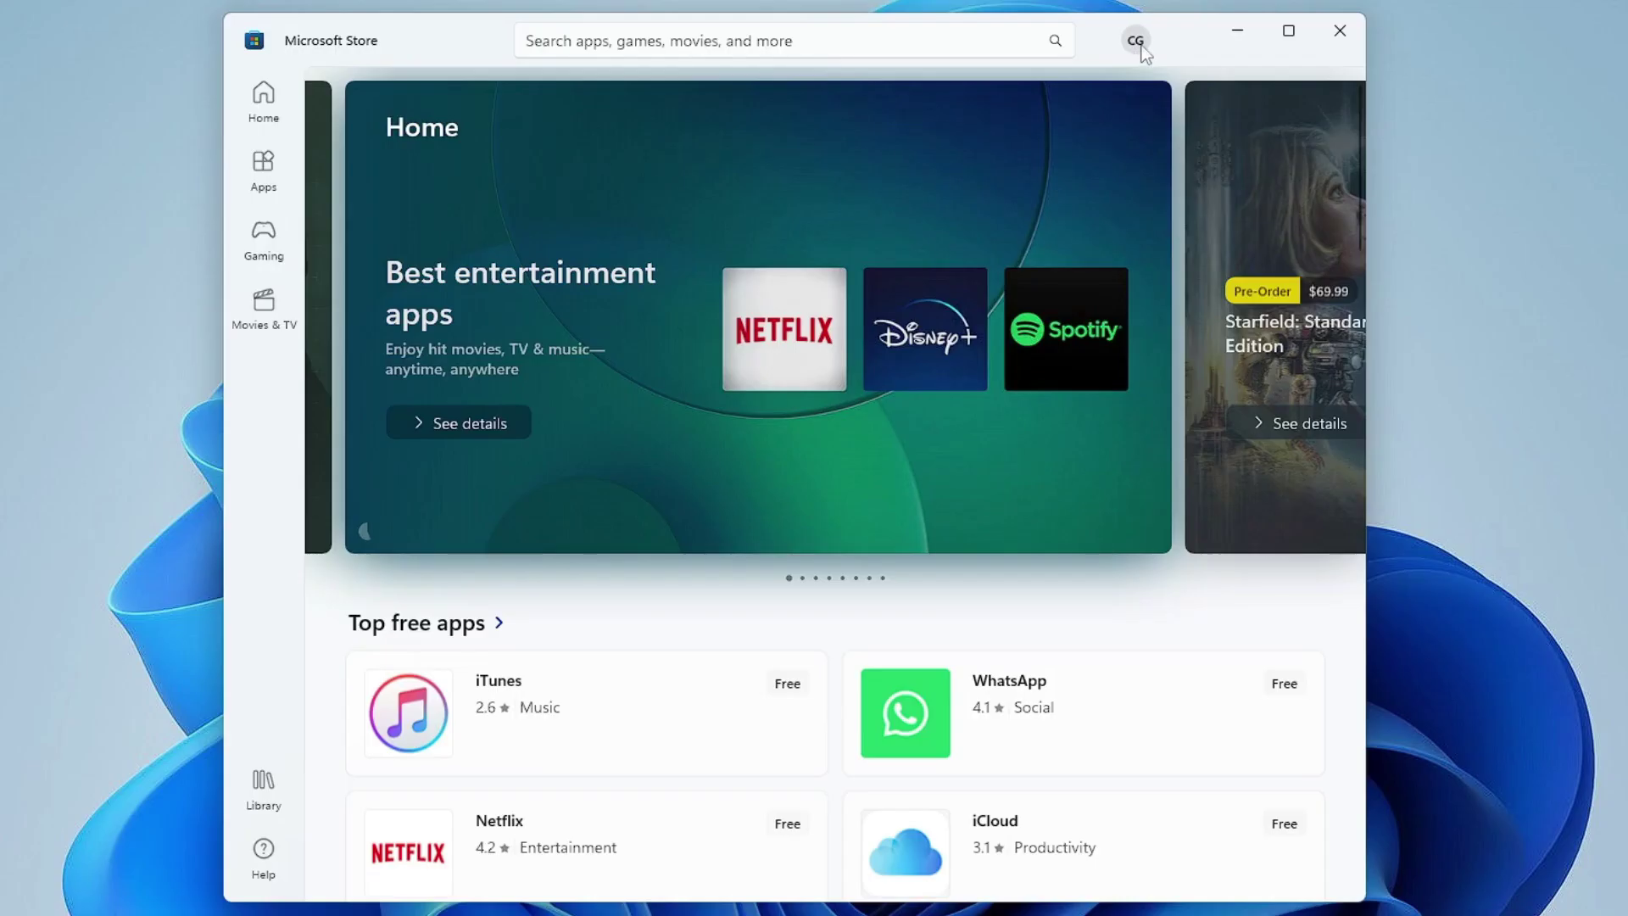
click(1140, 42)
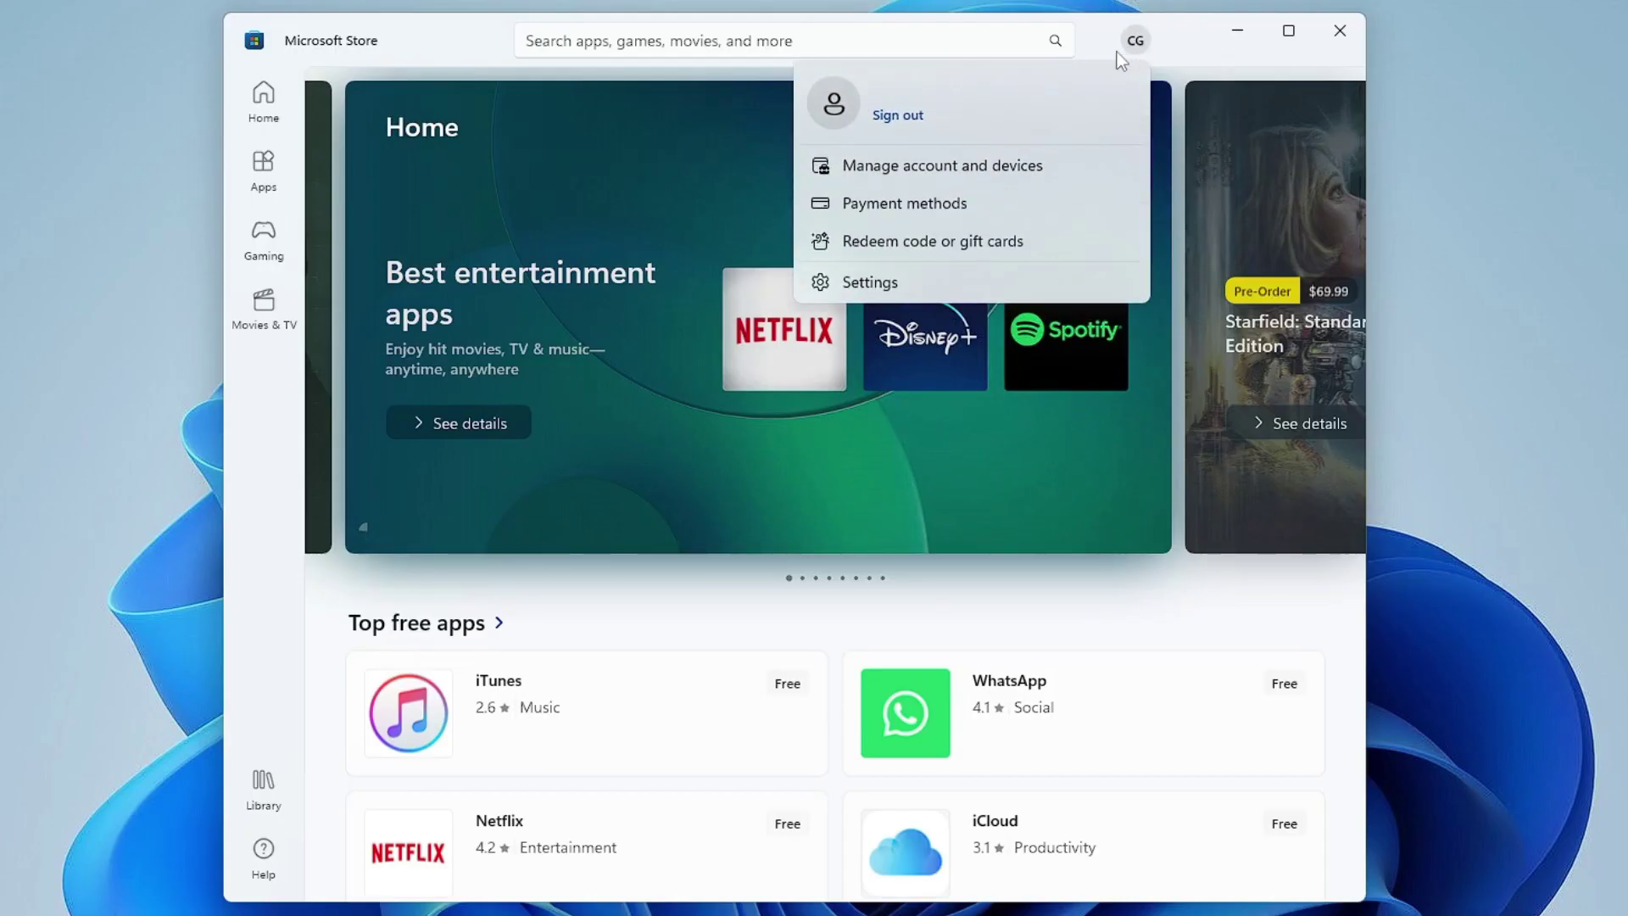
click(871, 283)
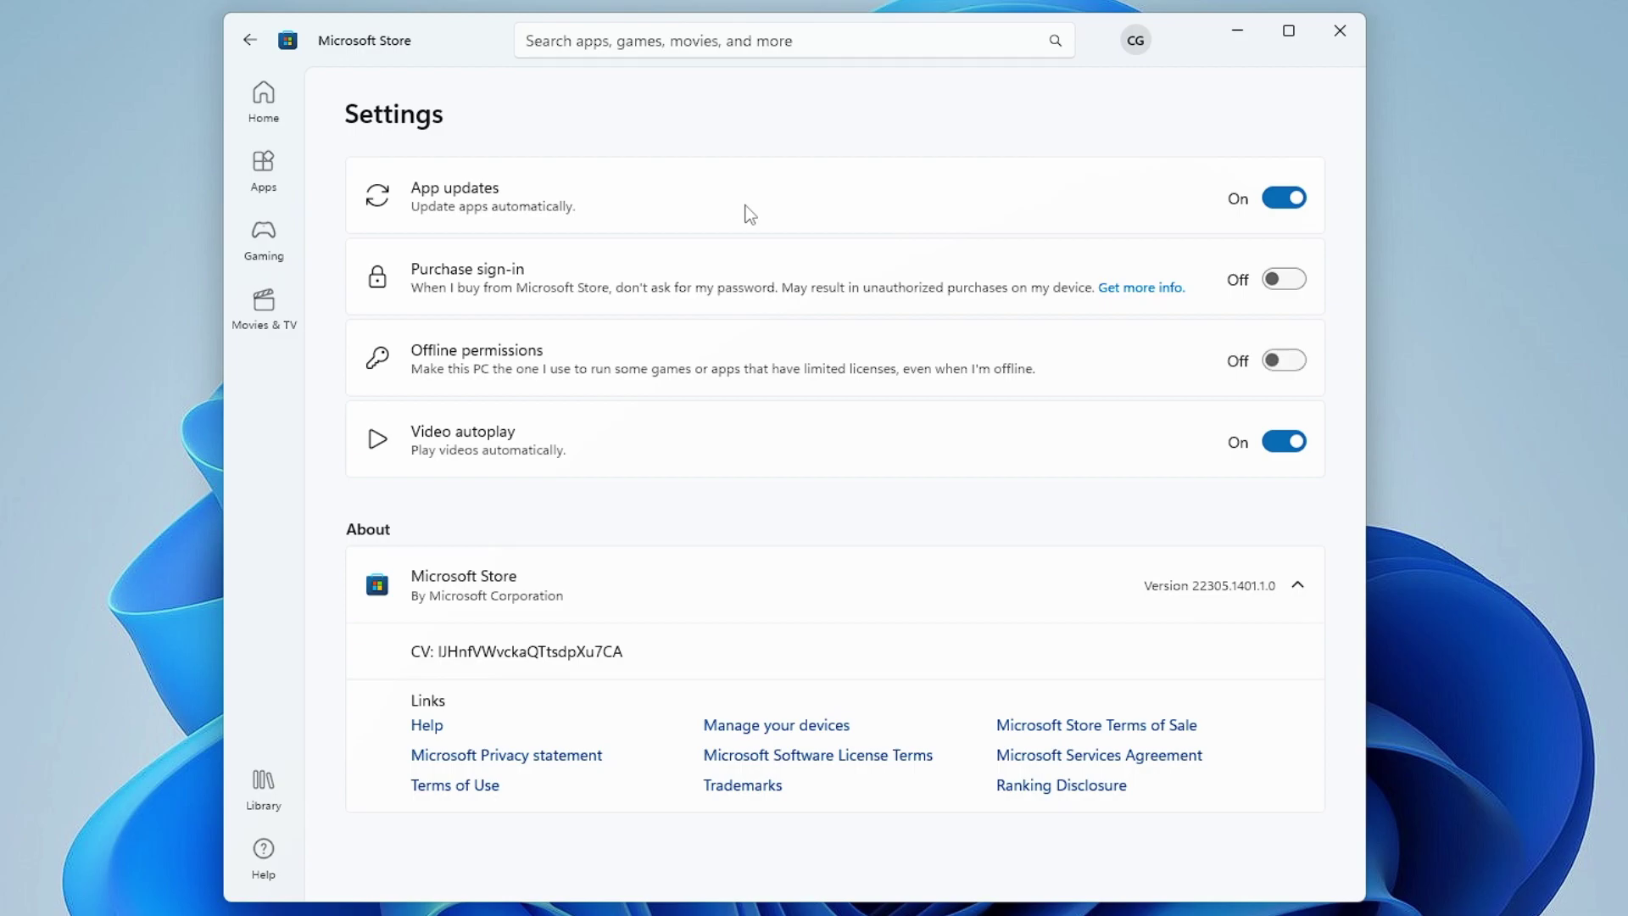
click(1282, 200)
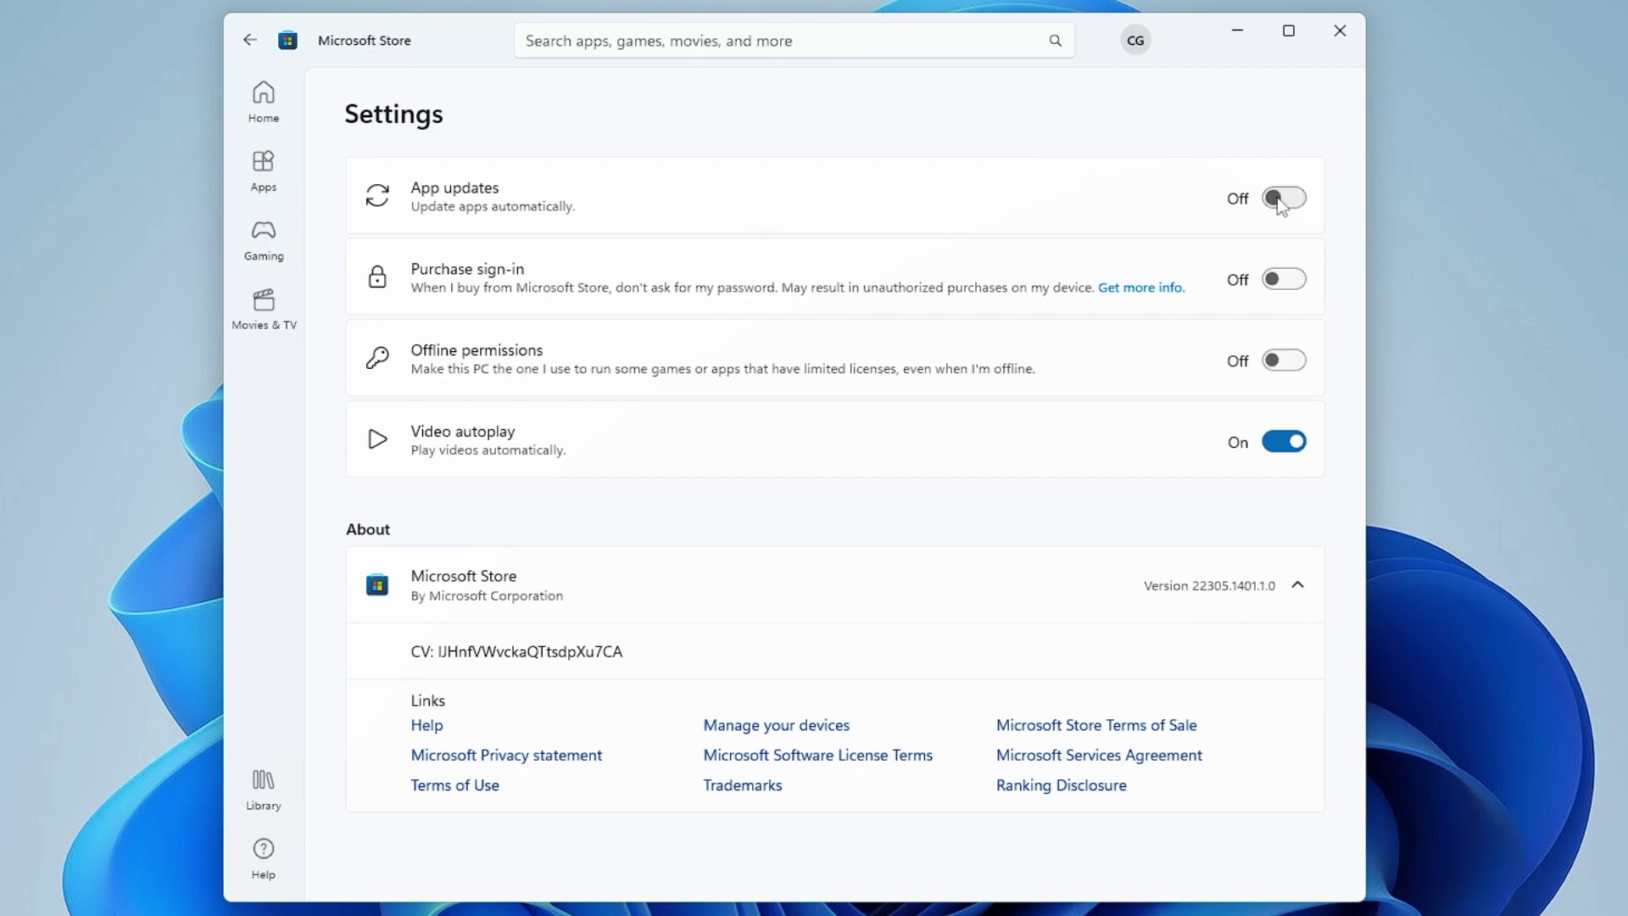
Step: Close Microsoft Store and open Apps > Installed apps in Windows Settings
click(1338, 30)
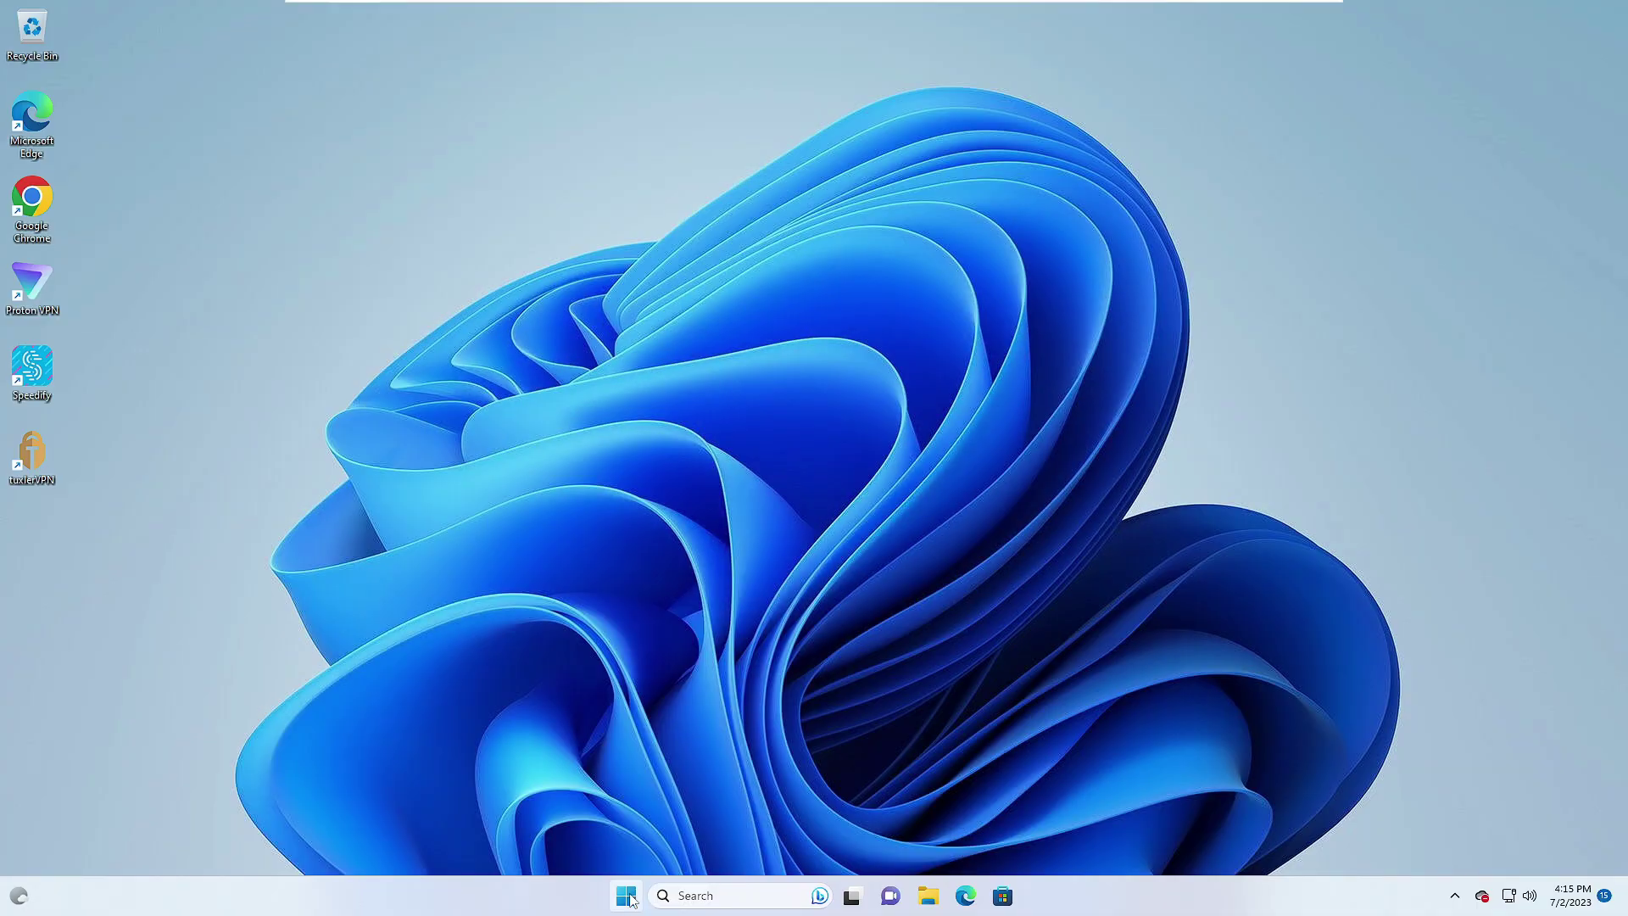
right_click(632, 897)
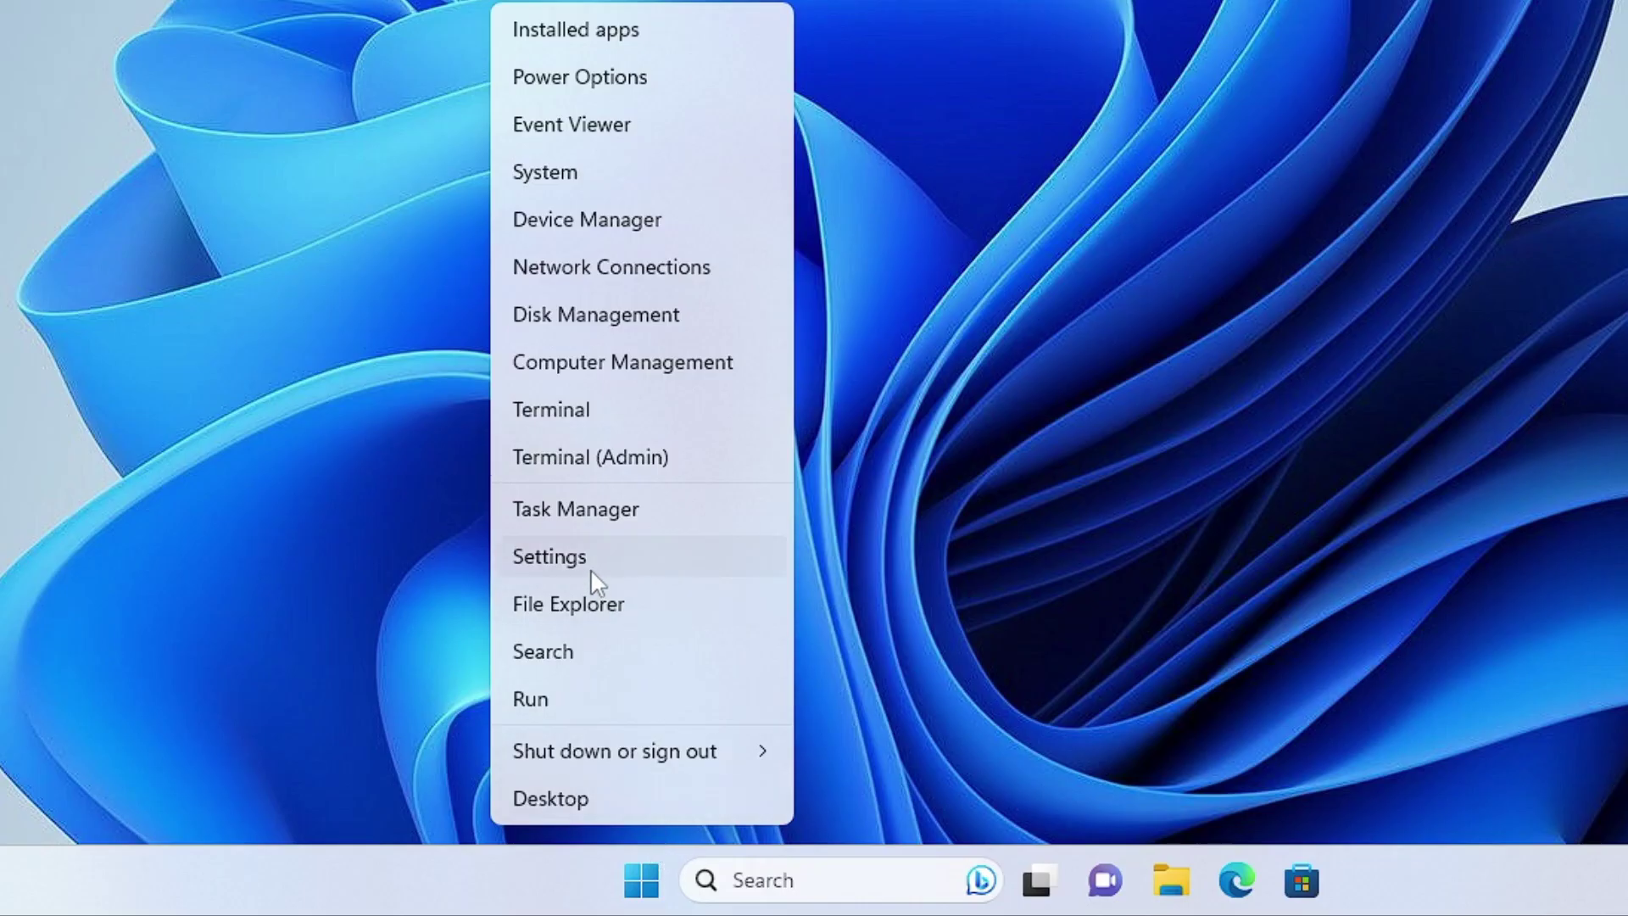
click(591, 566)
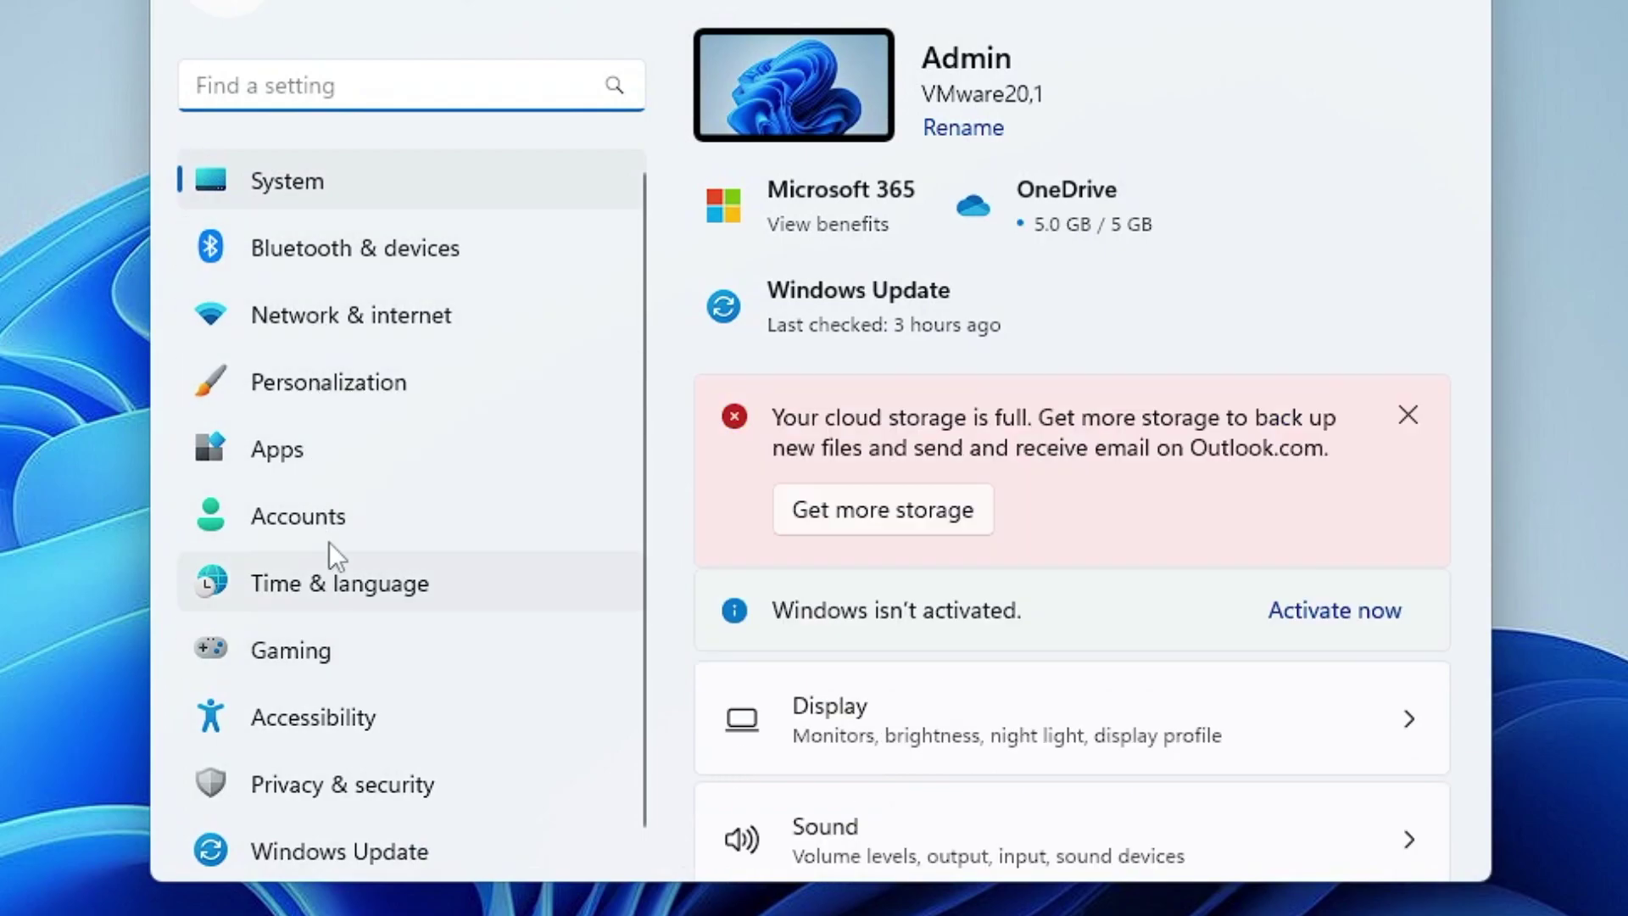
click(312, 459)
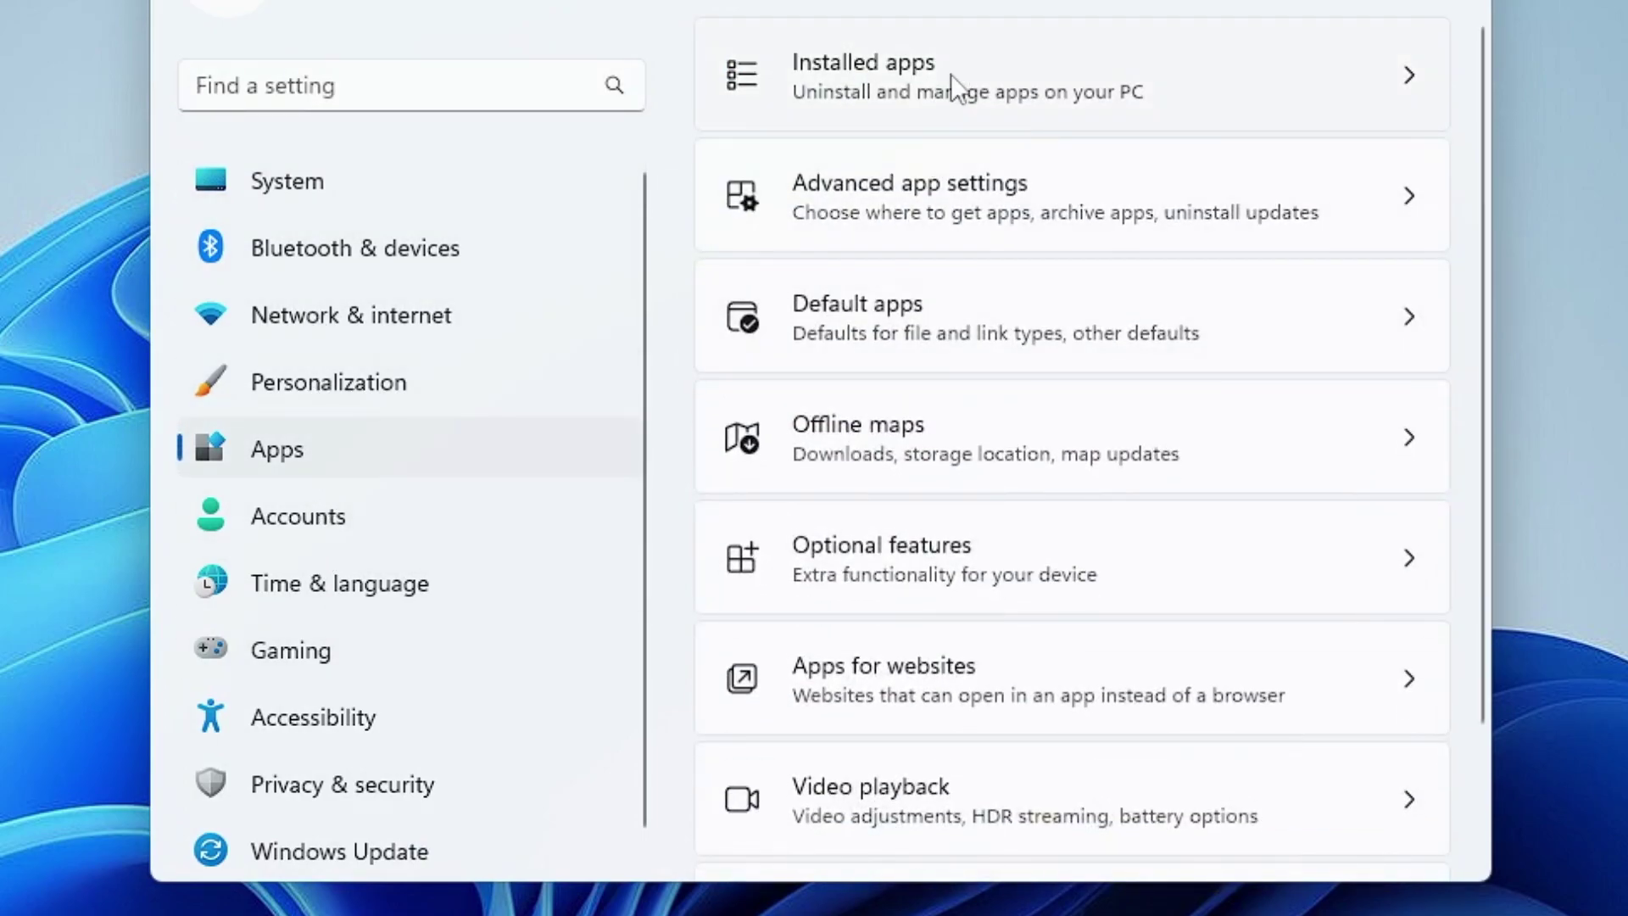
click(949, 73)
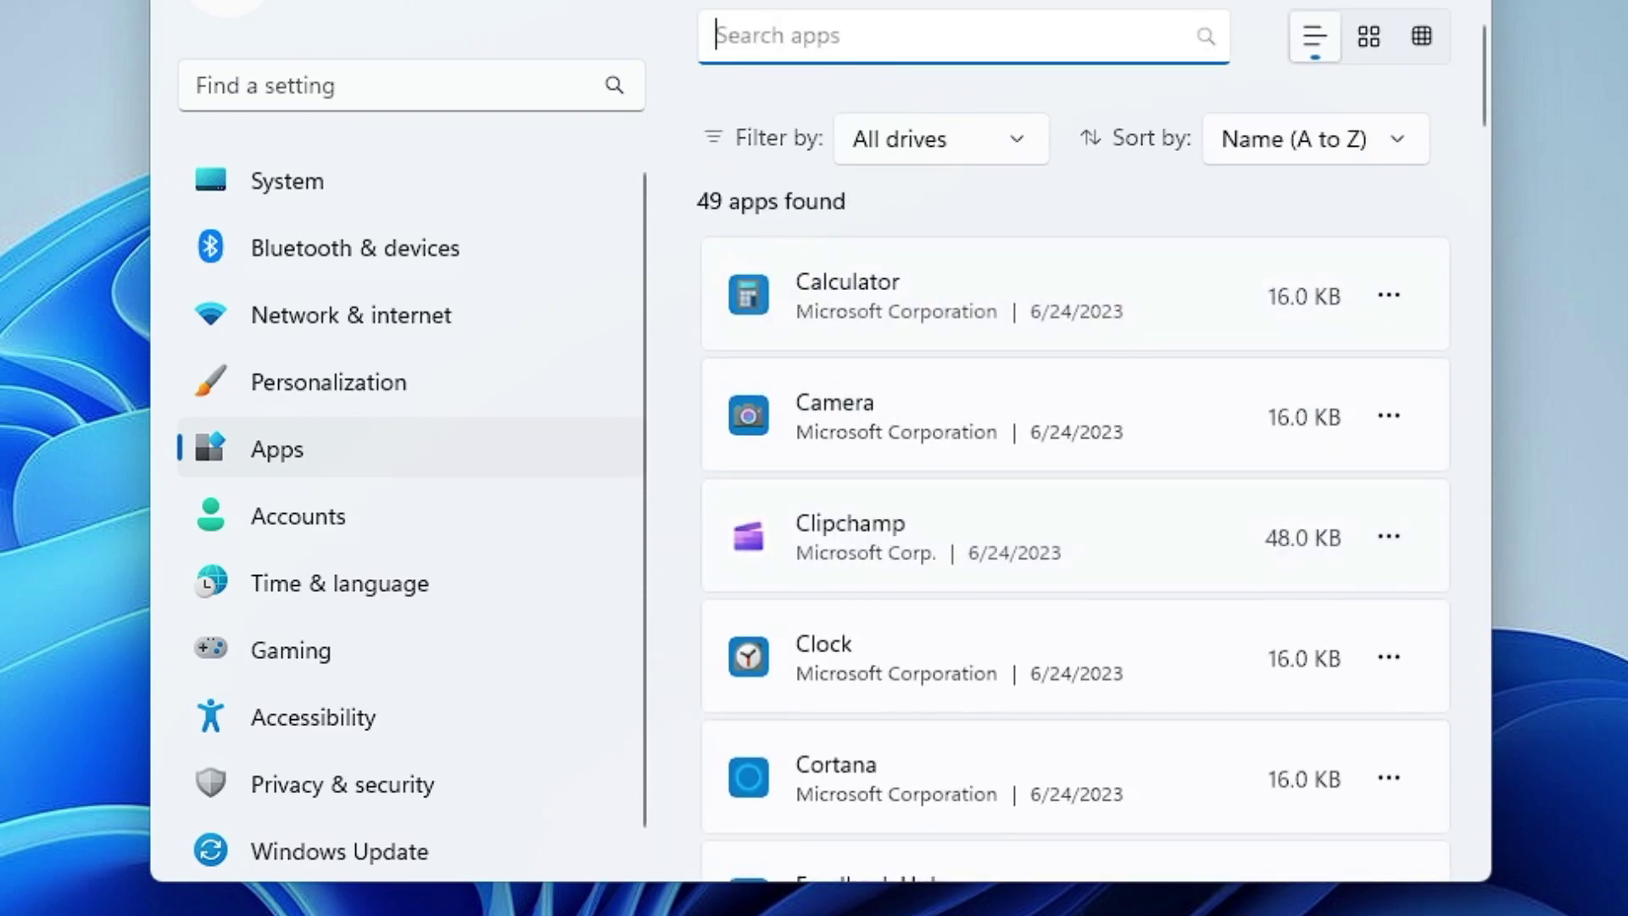
Step: Filter installed apps by 'onedrive' and dismiss Microsoft OneDrive's actions menu without uninstalling
text(onedrive)
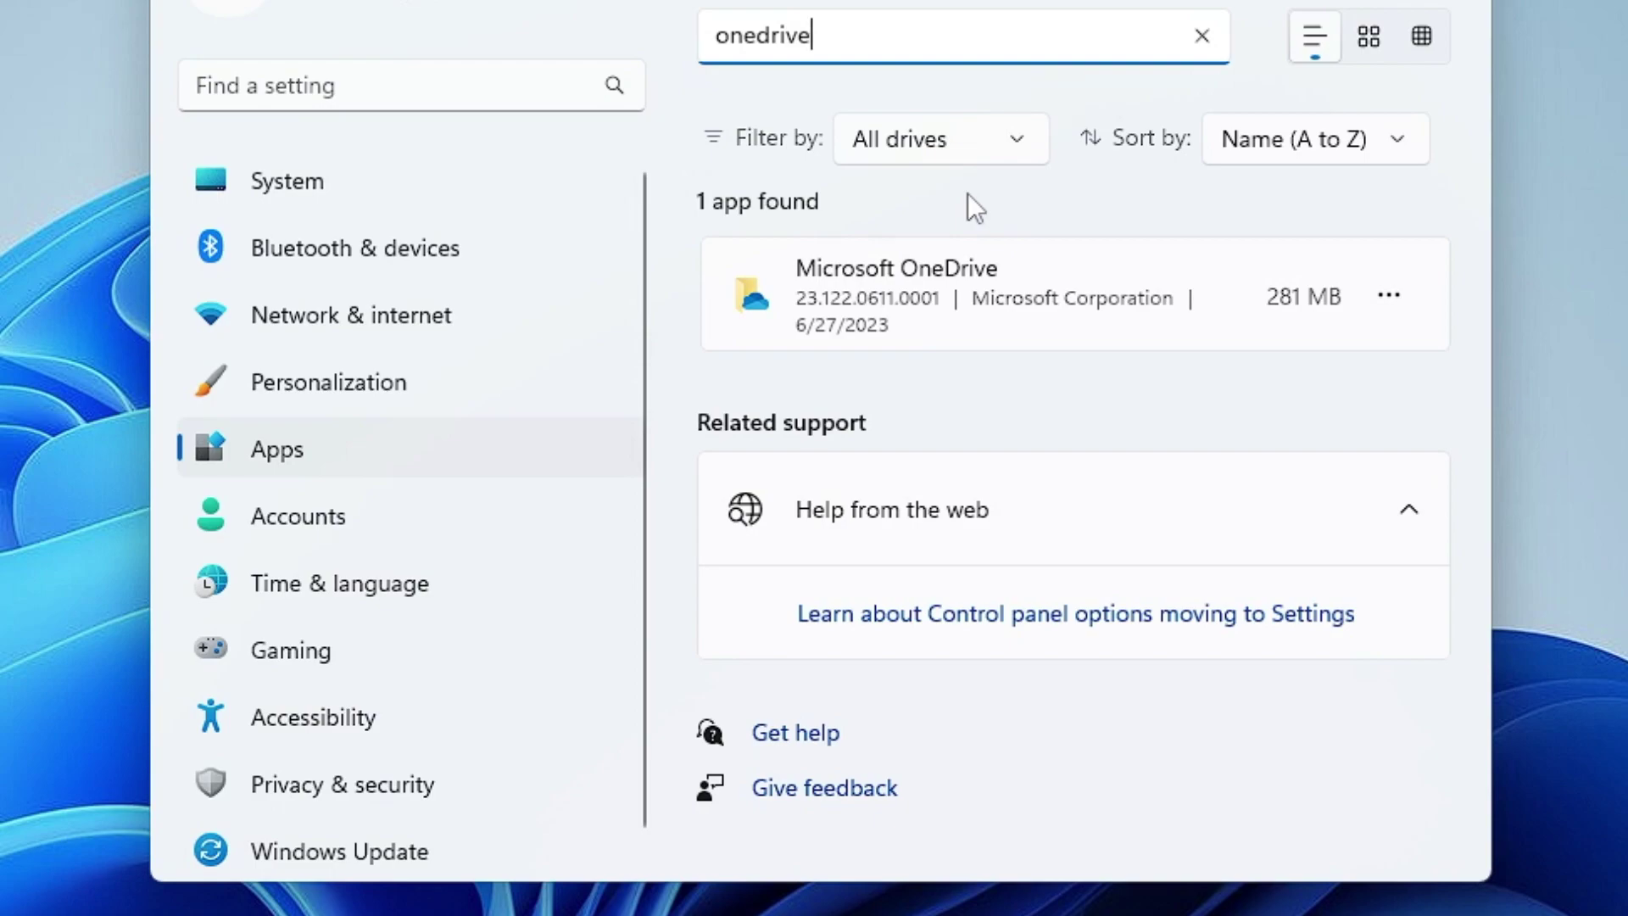
click(1391, 297)
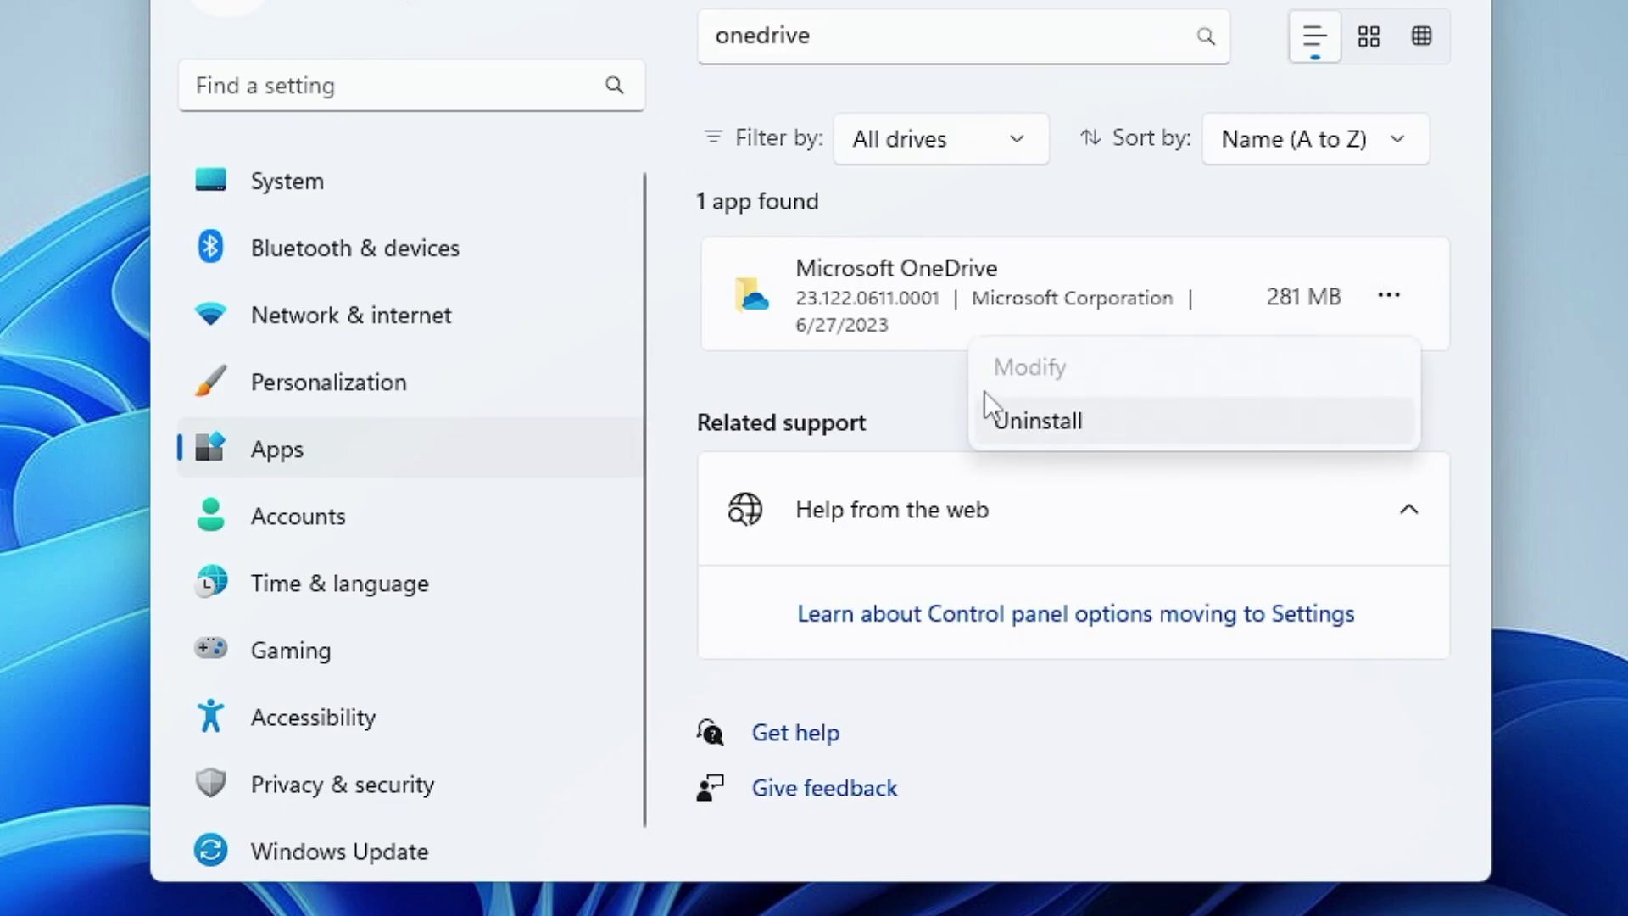
click(876, 379)
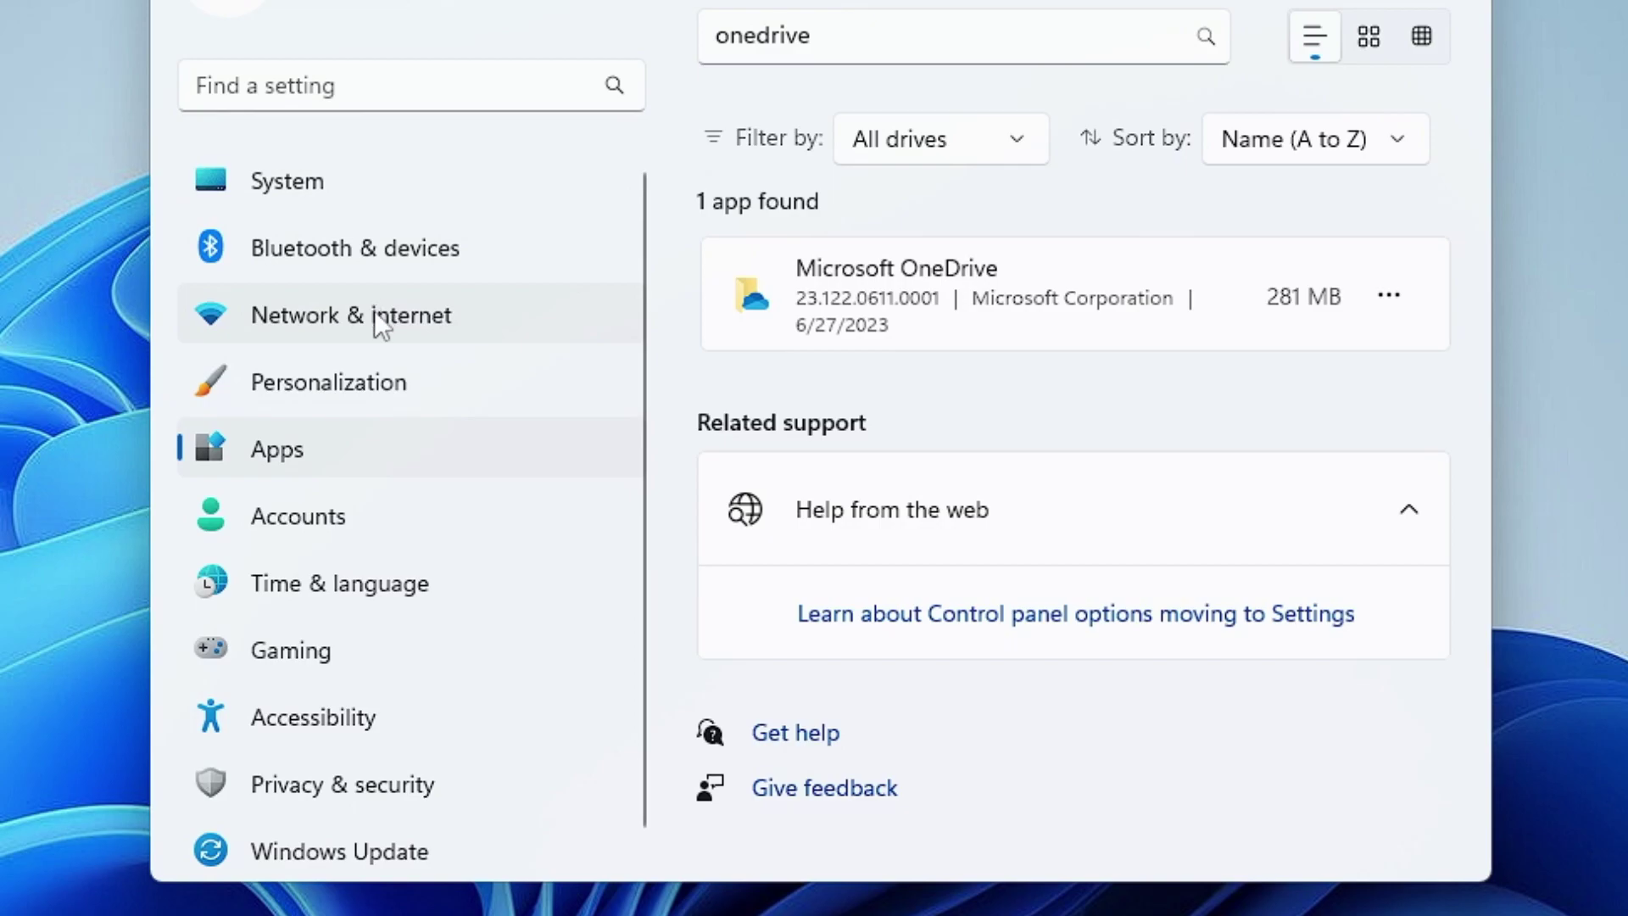
Step: Switch Metered connection On in the Ethernet connection's properties
click(432, 321)
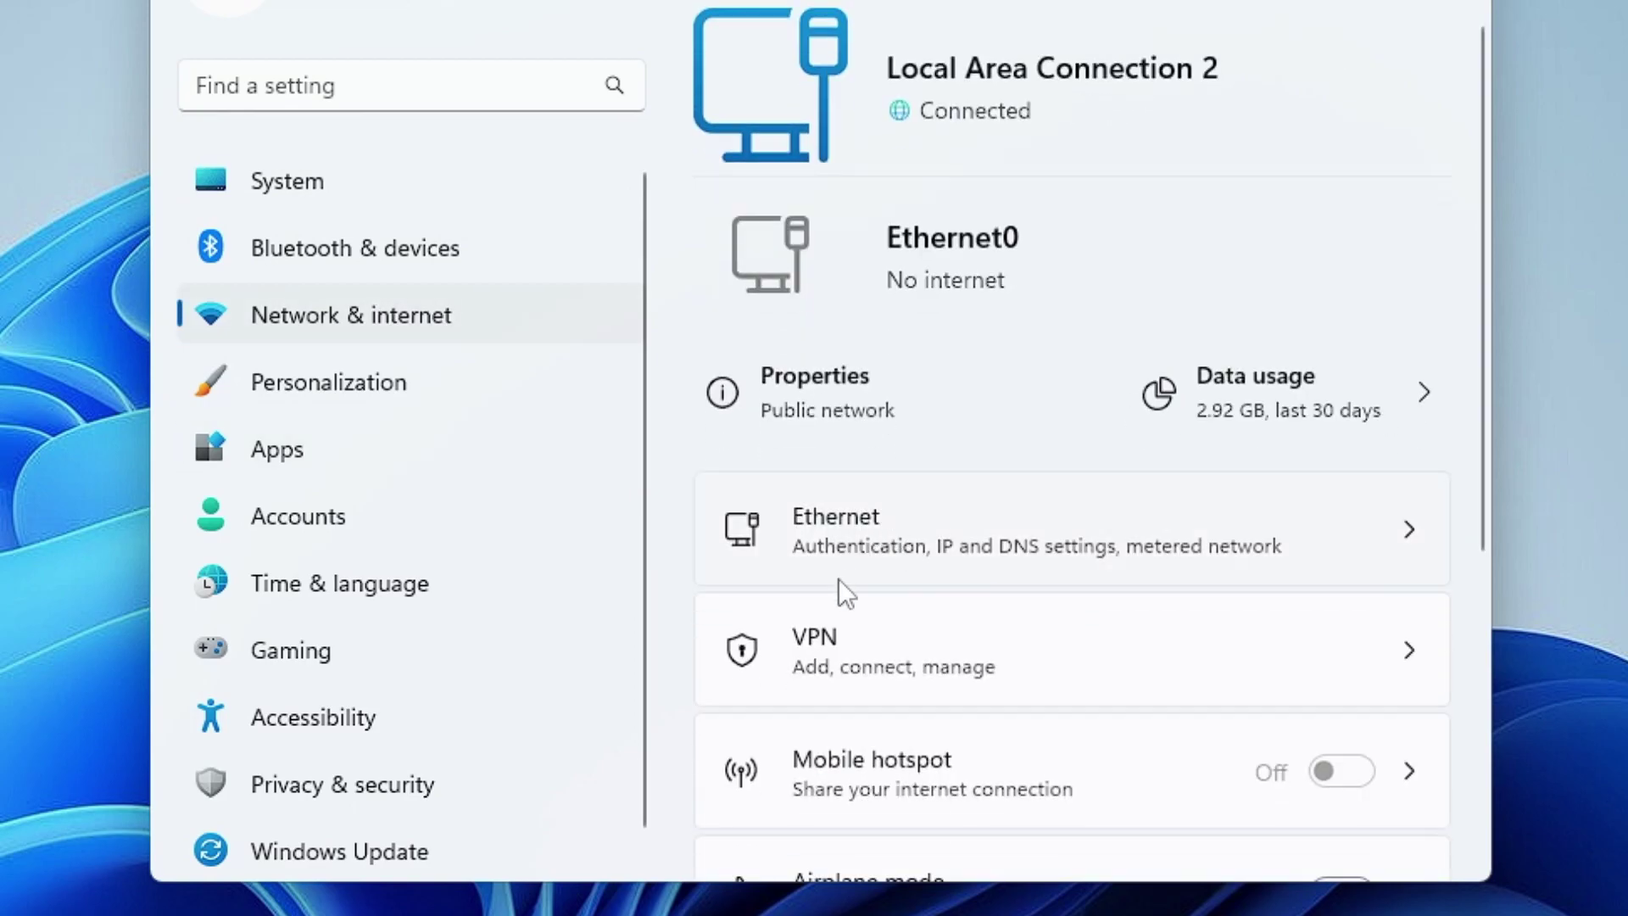
scroll(916, 508, down, 2)
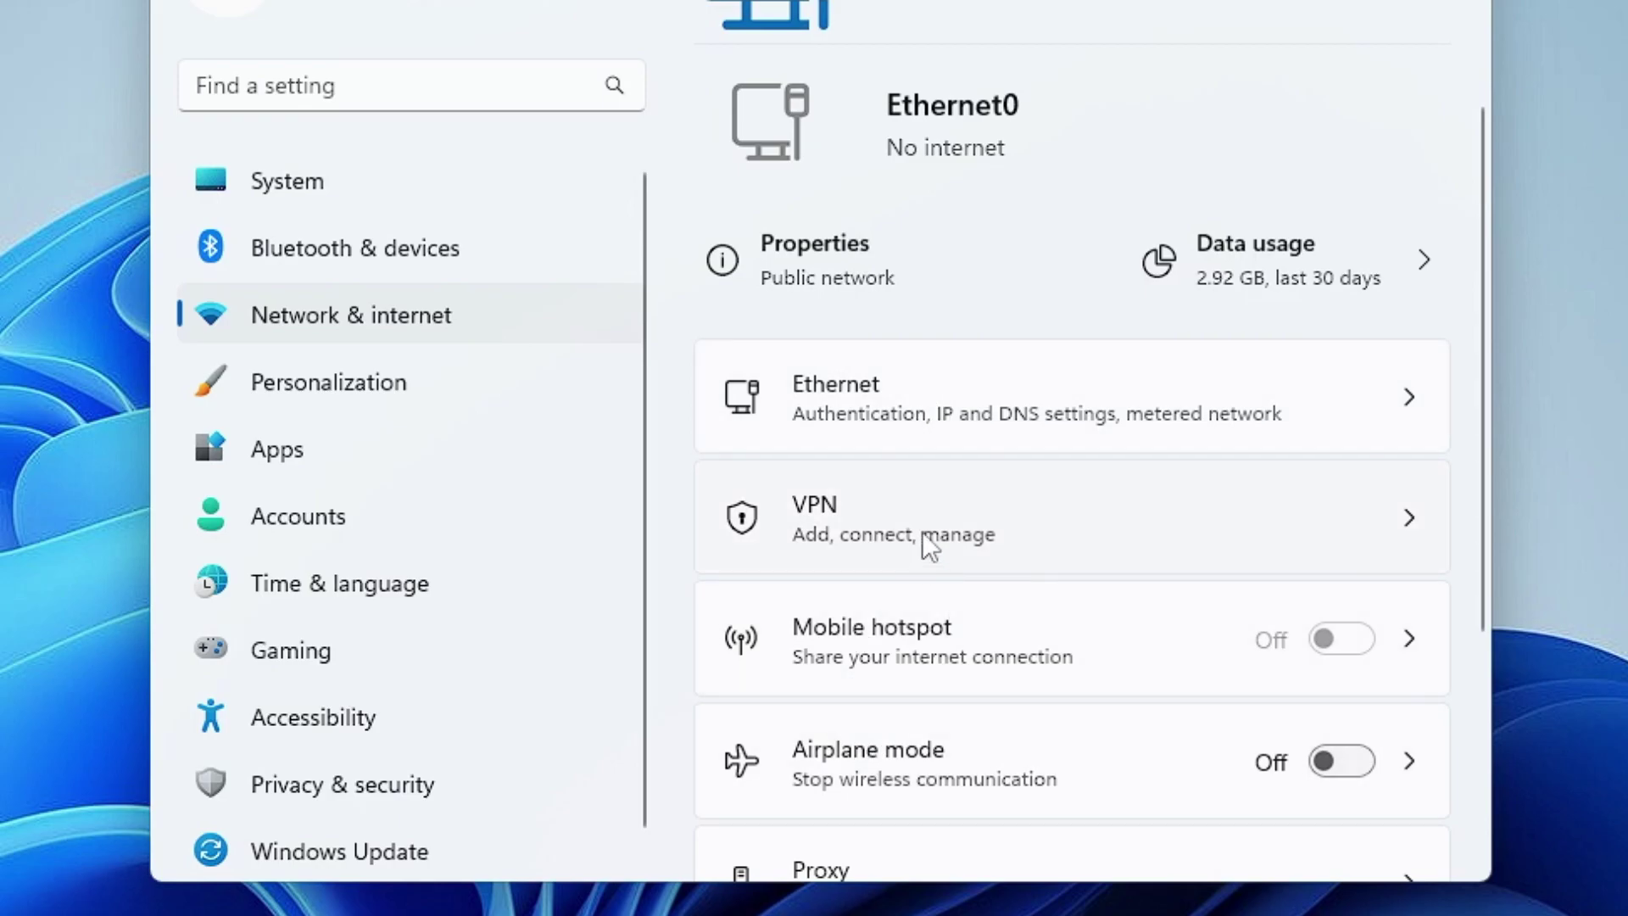
click(933, 393)
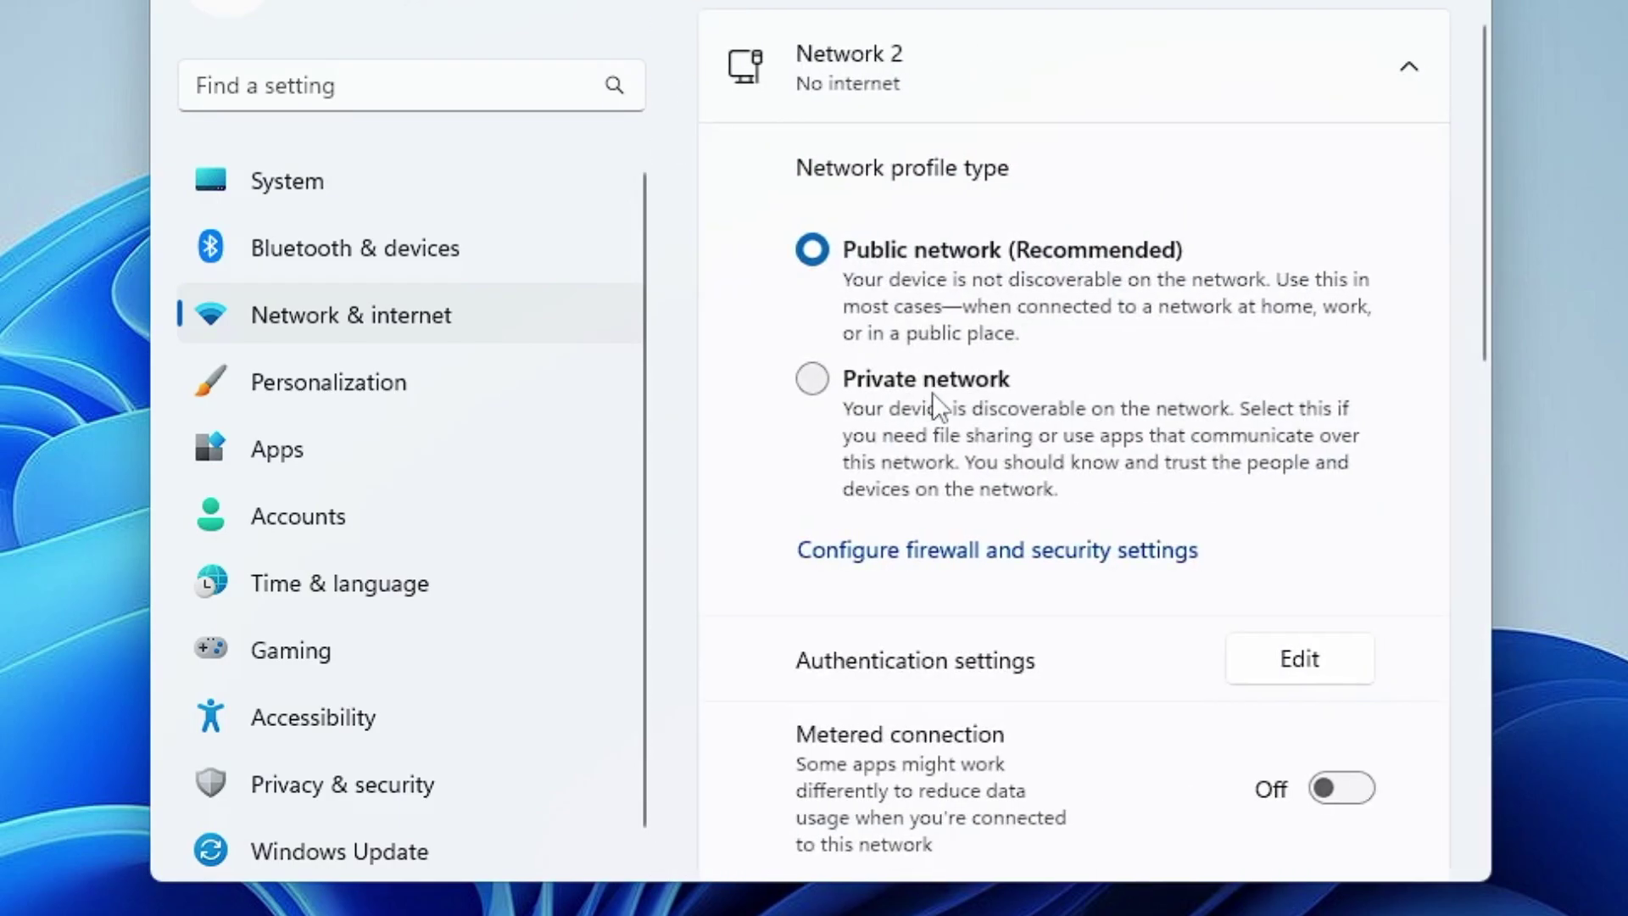
scroll(933, 394, down, 3)
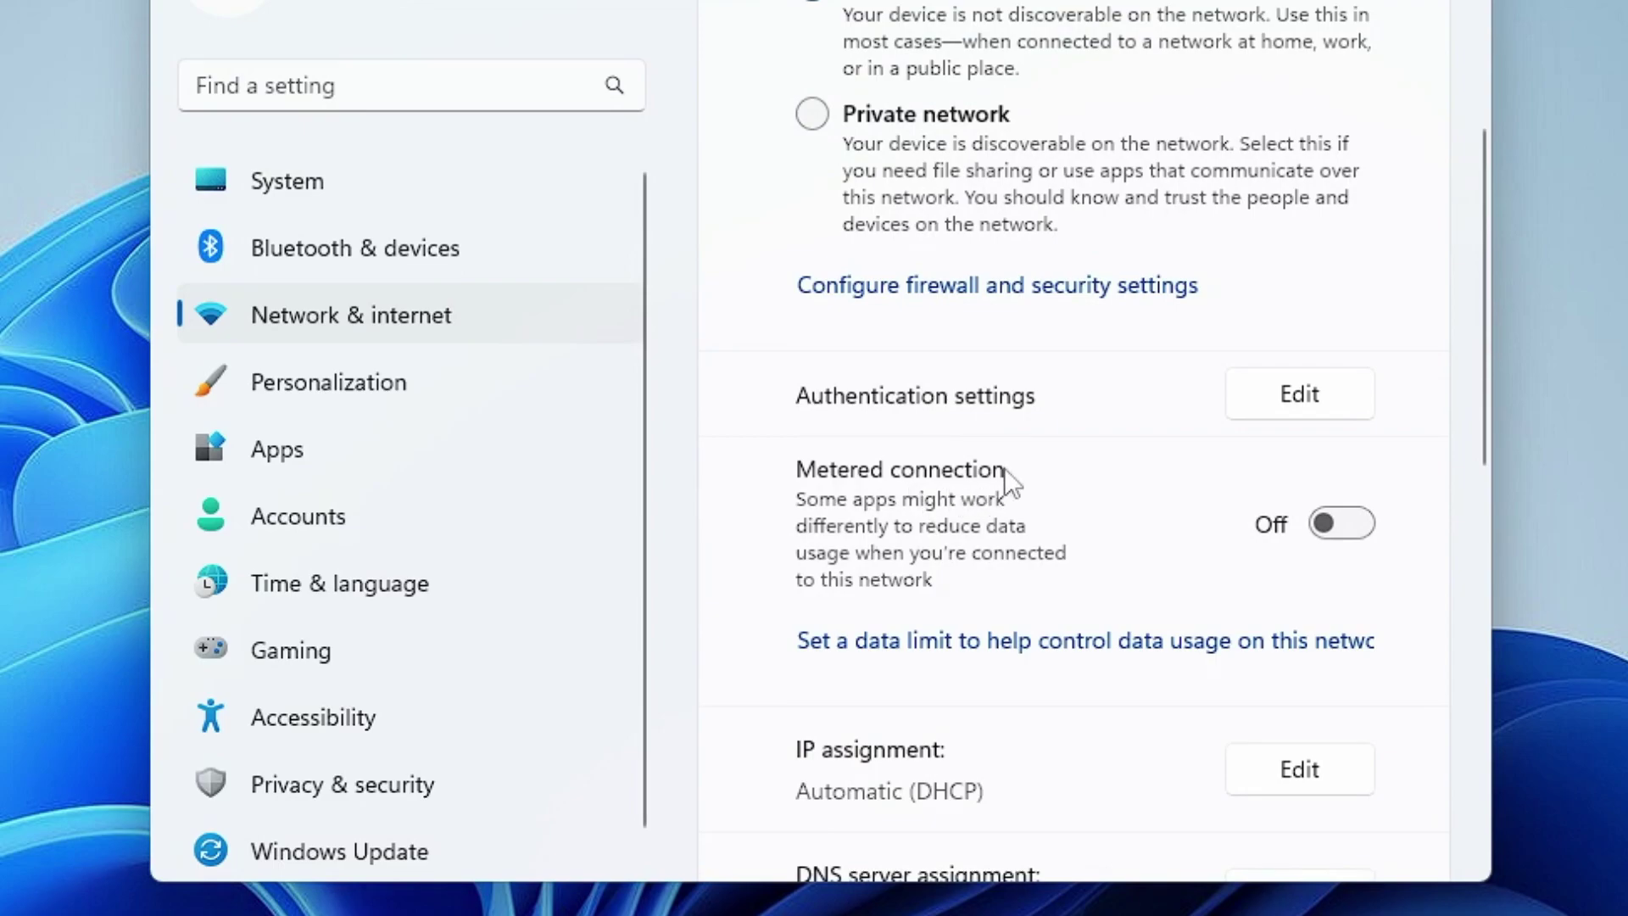
click(1336, 526)
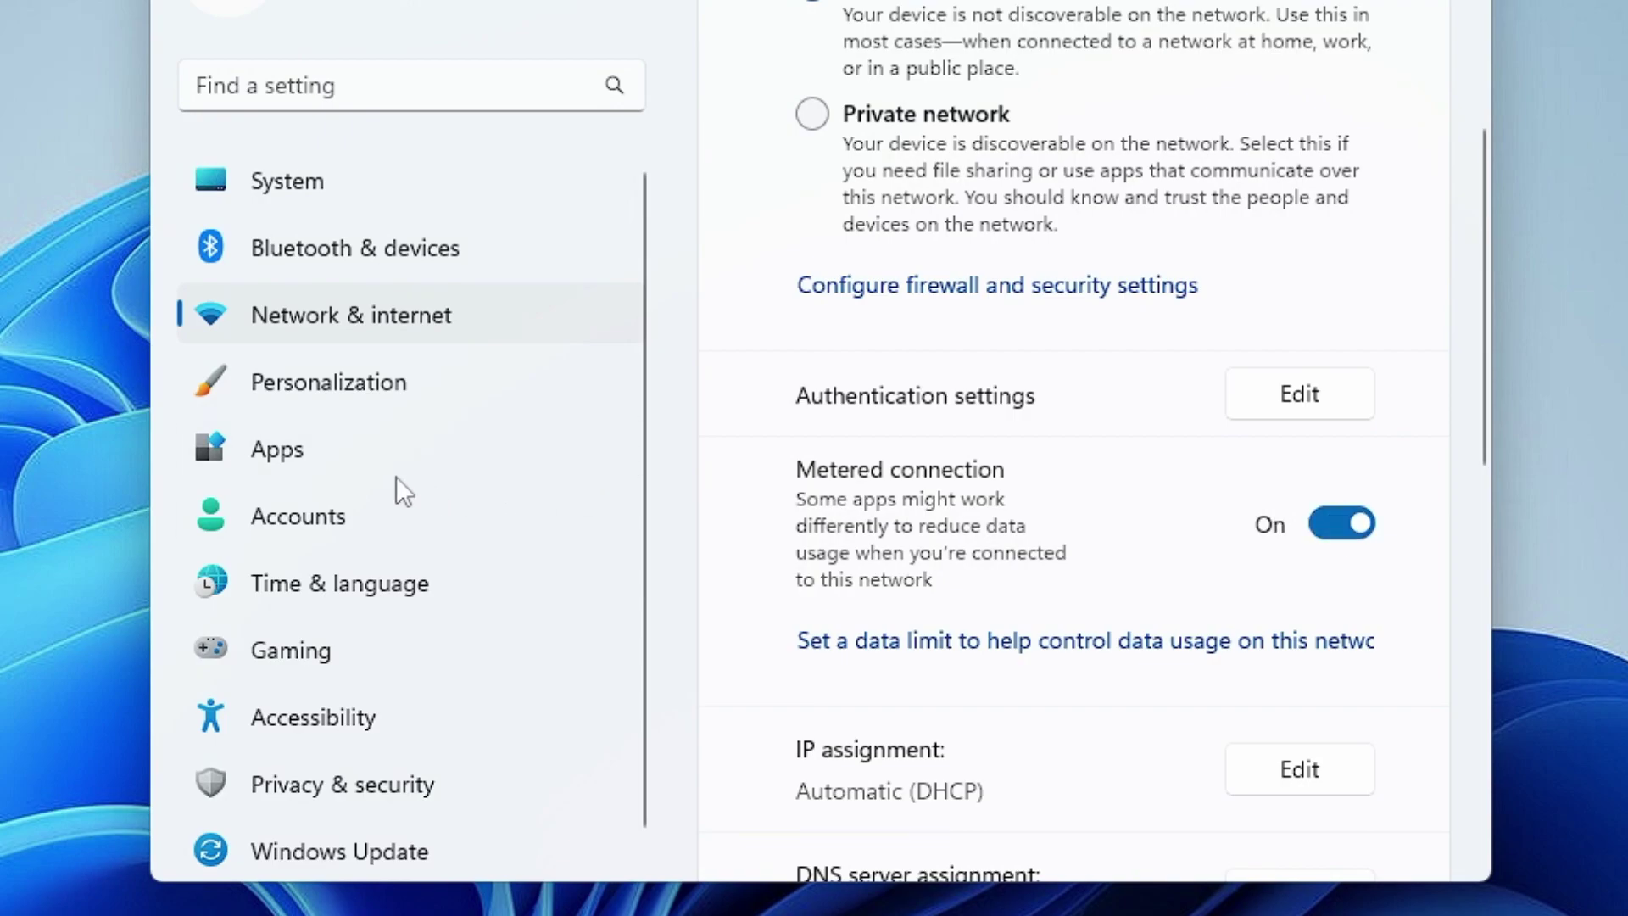
Step: Check that online speech recognition is off under Privacy & security > Speech
scroll(380, 462, down, 1)
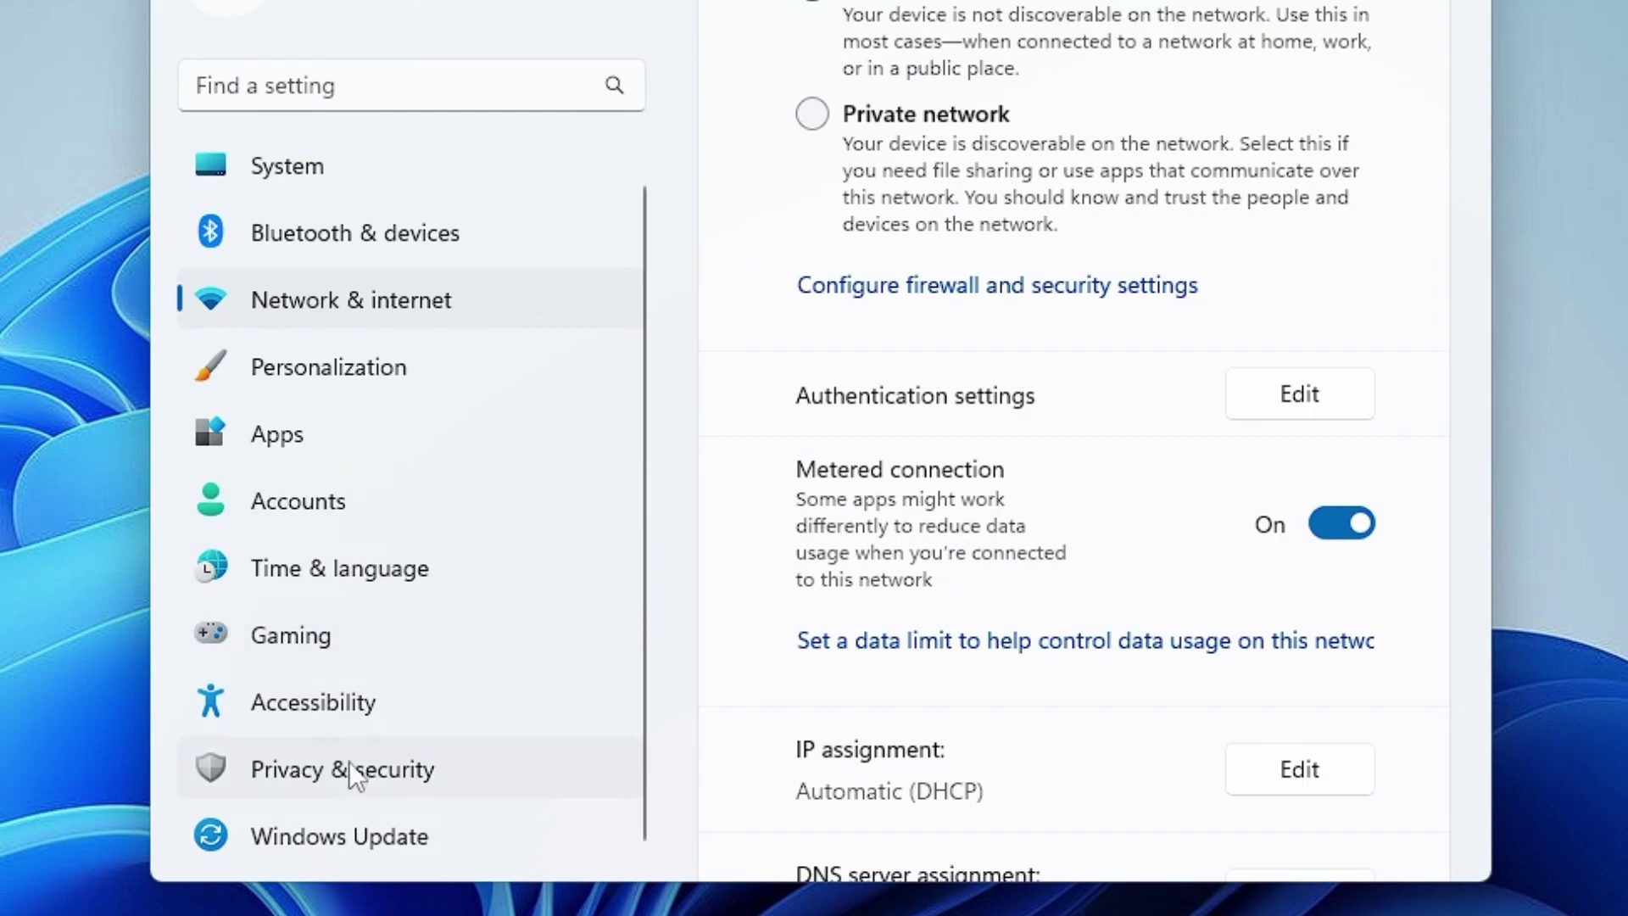
click(383, 767)
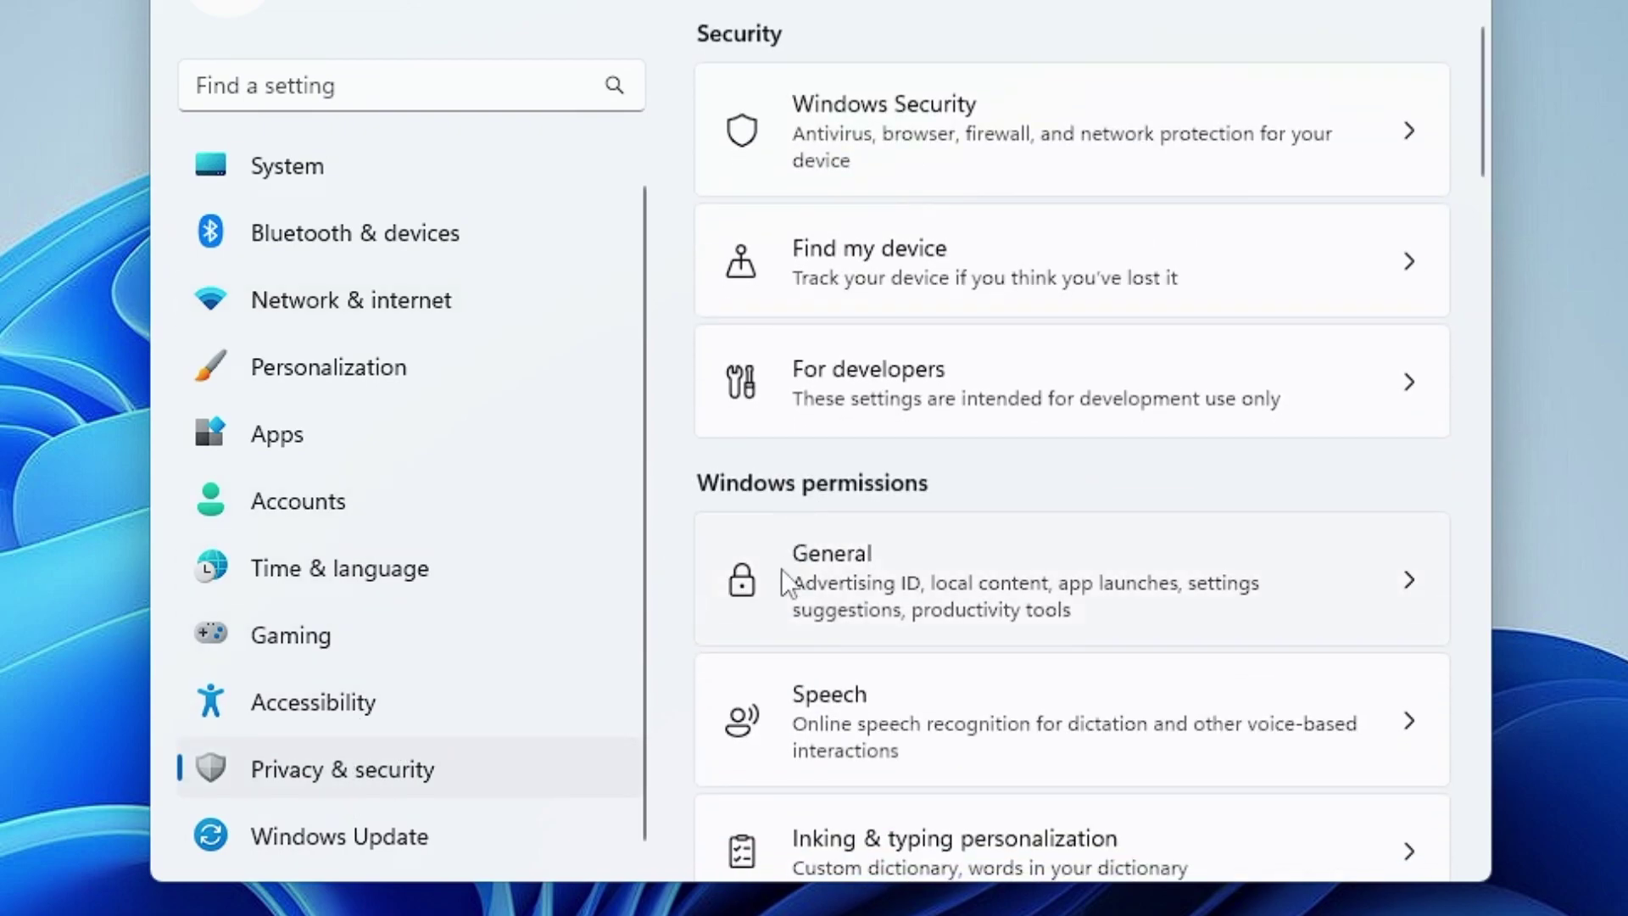
scroll(848, 570, down, 2)
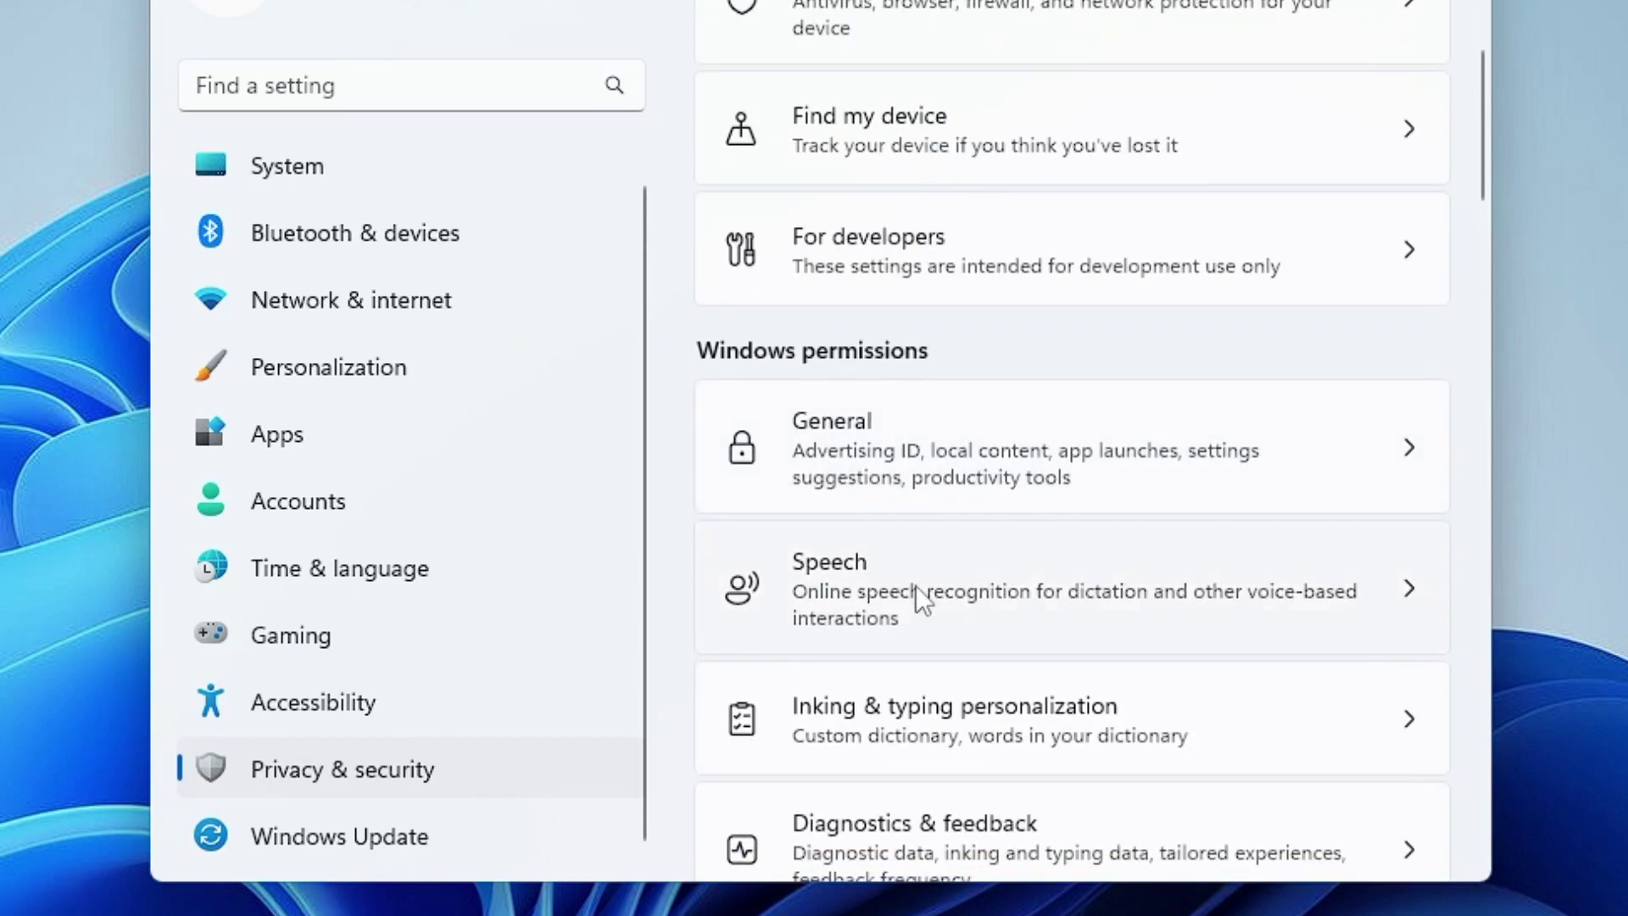
click(916, 585)
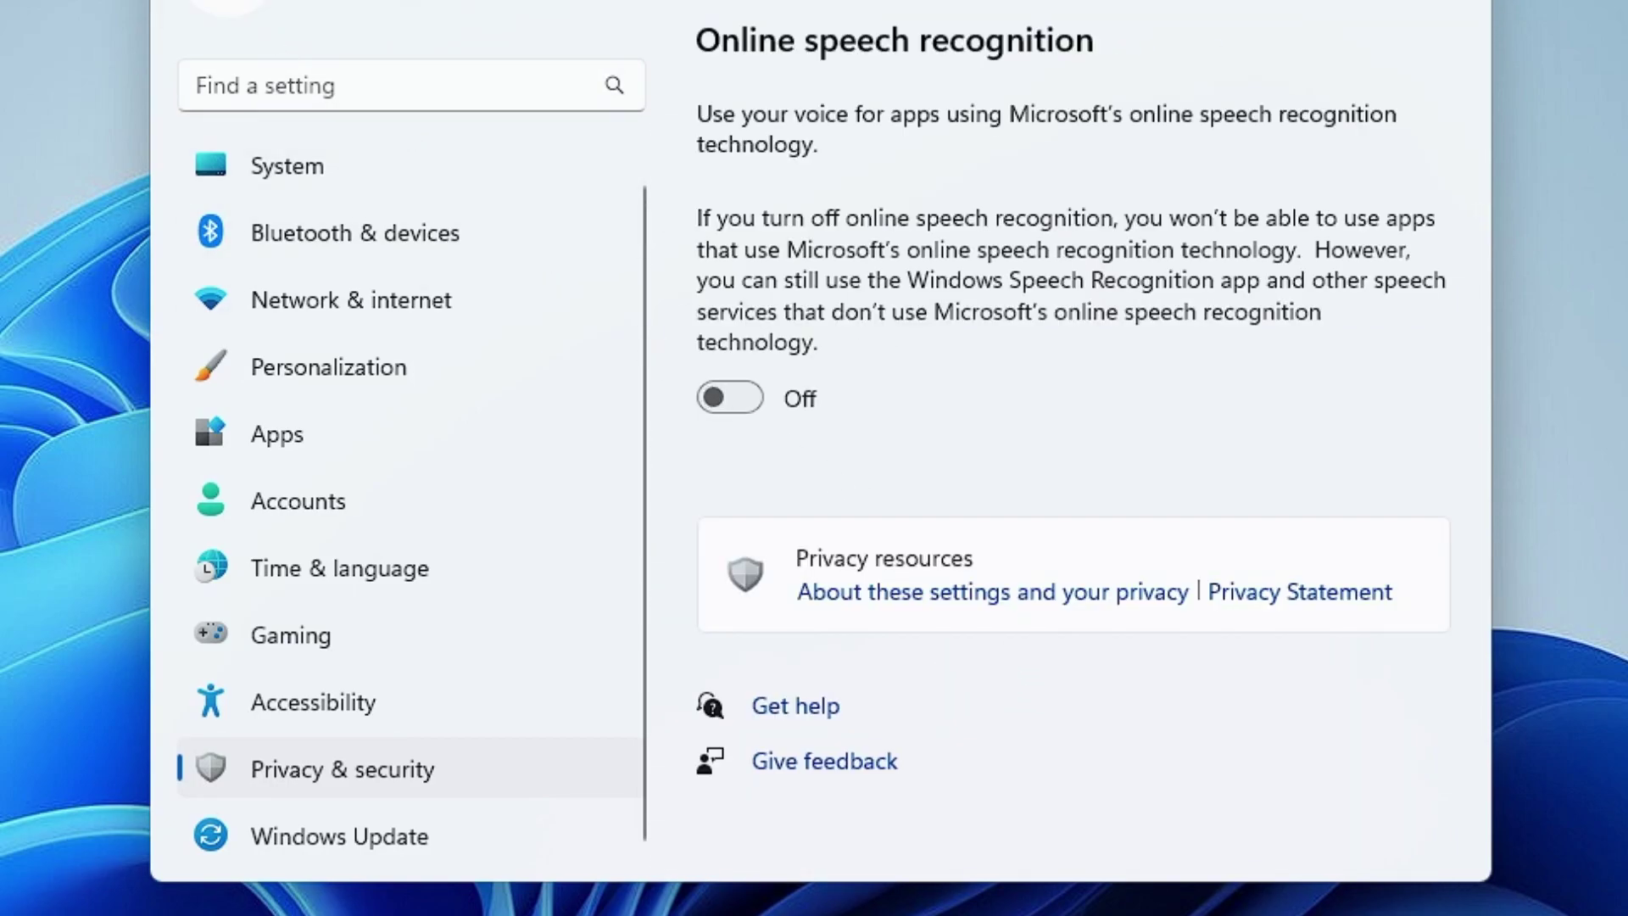
key(alt+Left)
Step: Scroll down to the App permissions list and focus the Find a setting box
scroll(883, 552, down, 4)
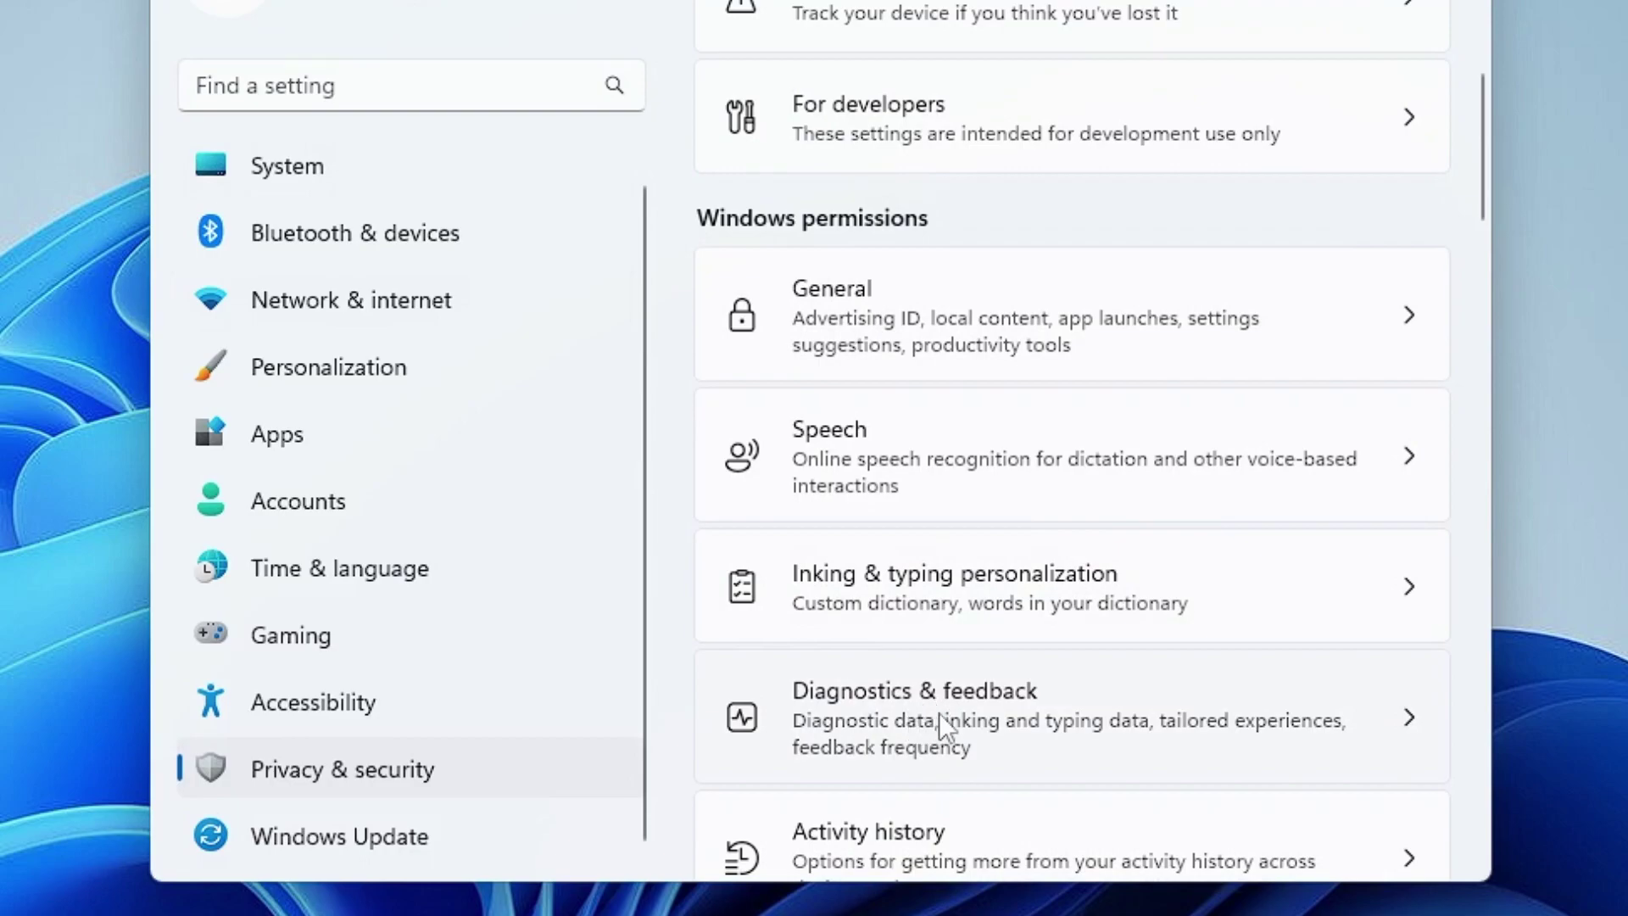
scroll(979, 450, down, 8)
scroll(975, 327, down, 5)
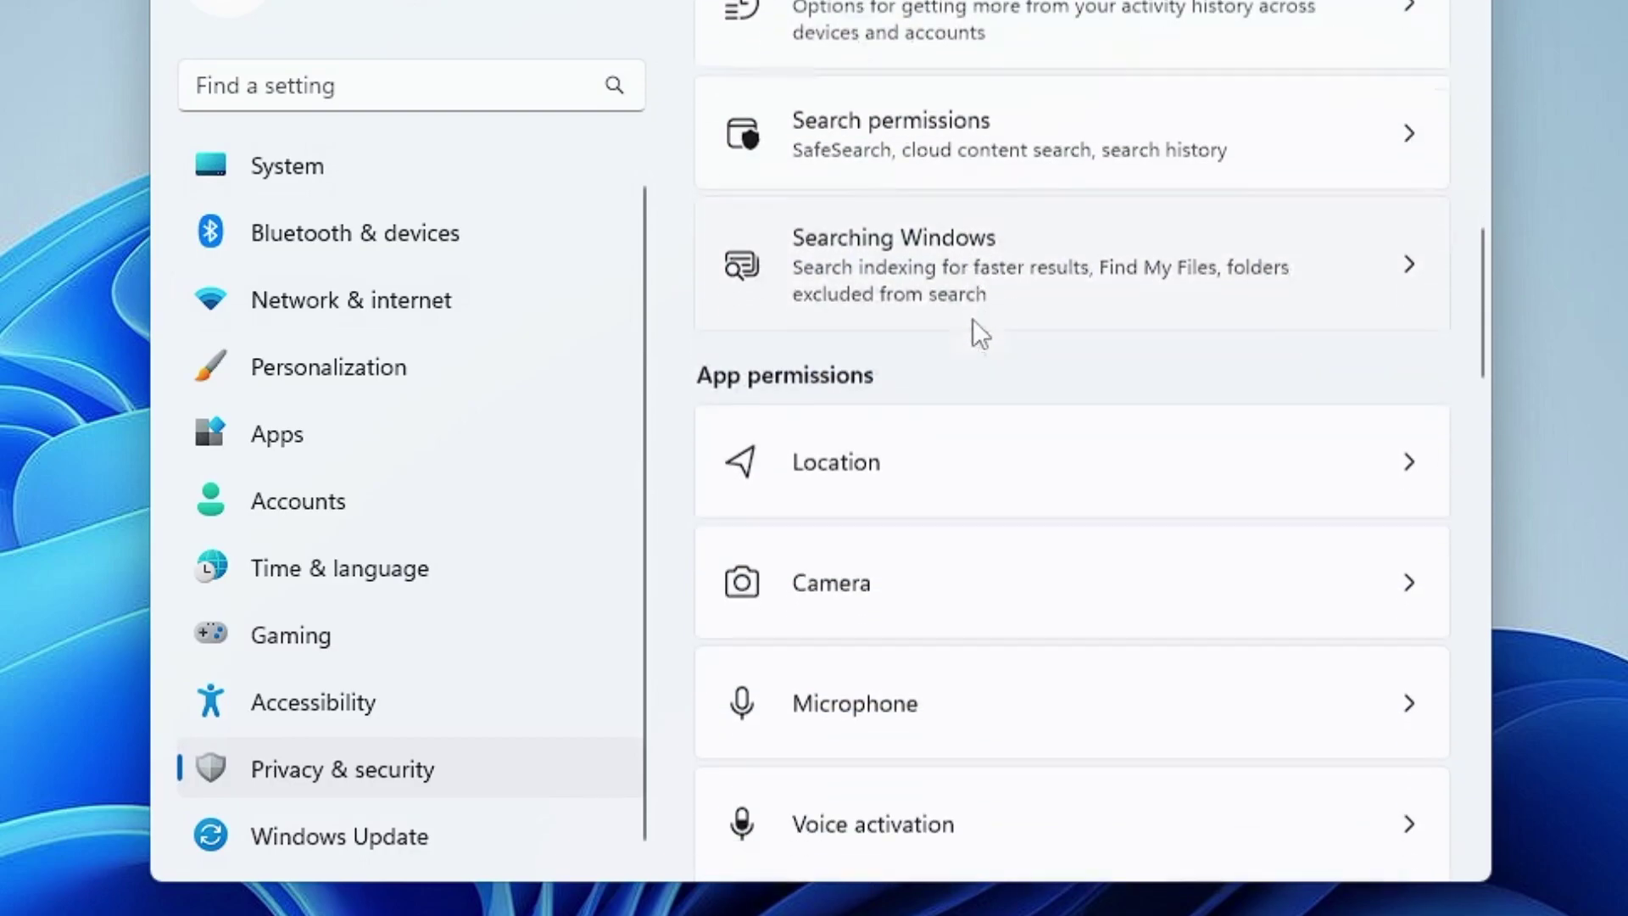
scroll(973, 319, down, 2)
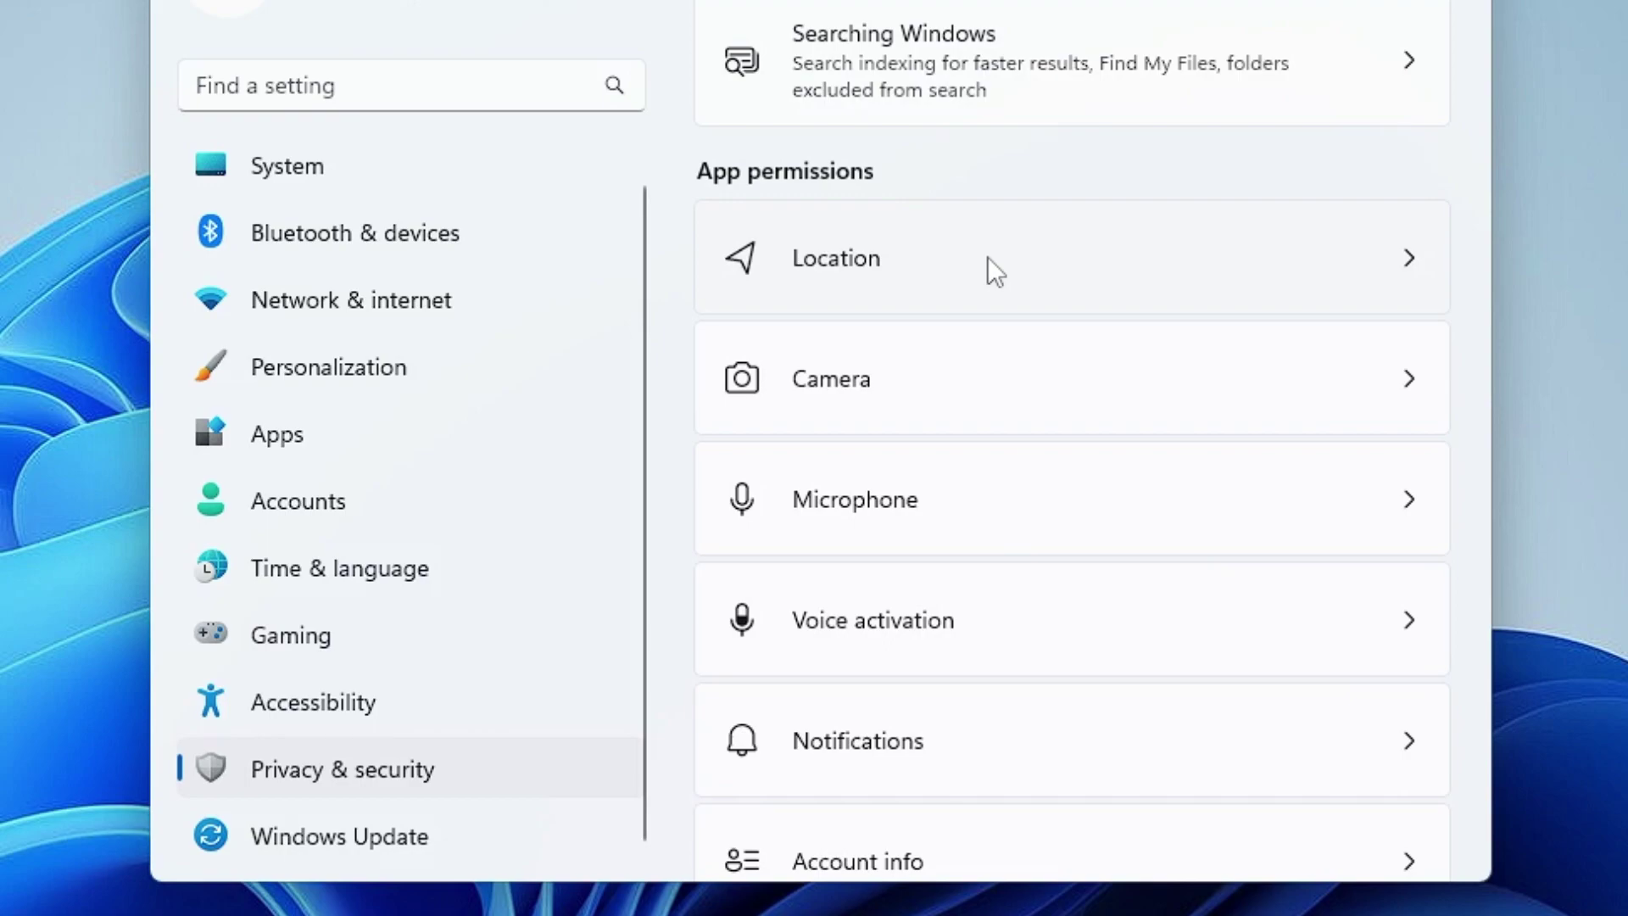
click(328, 93)
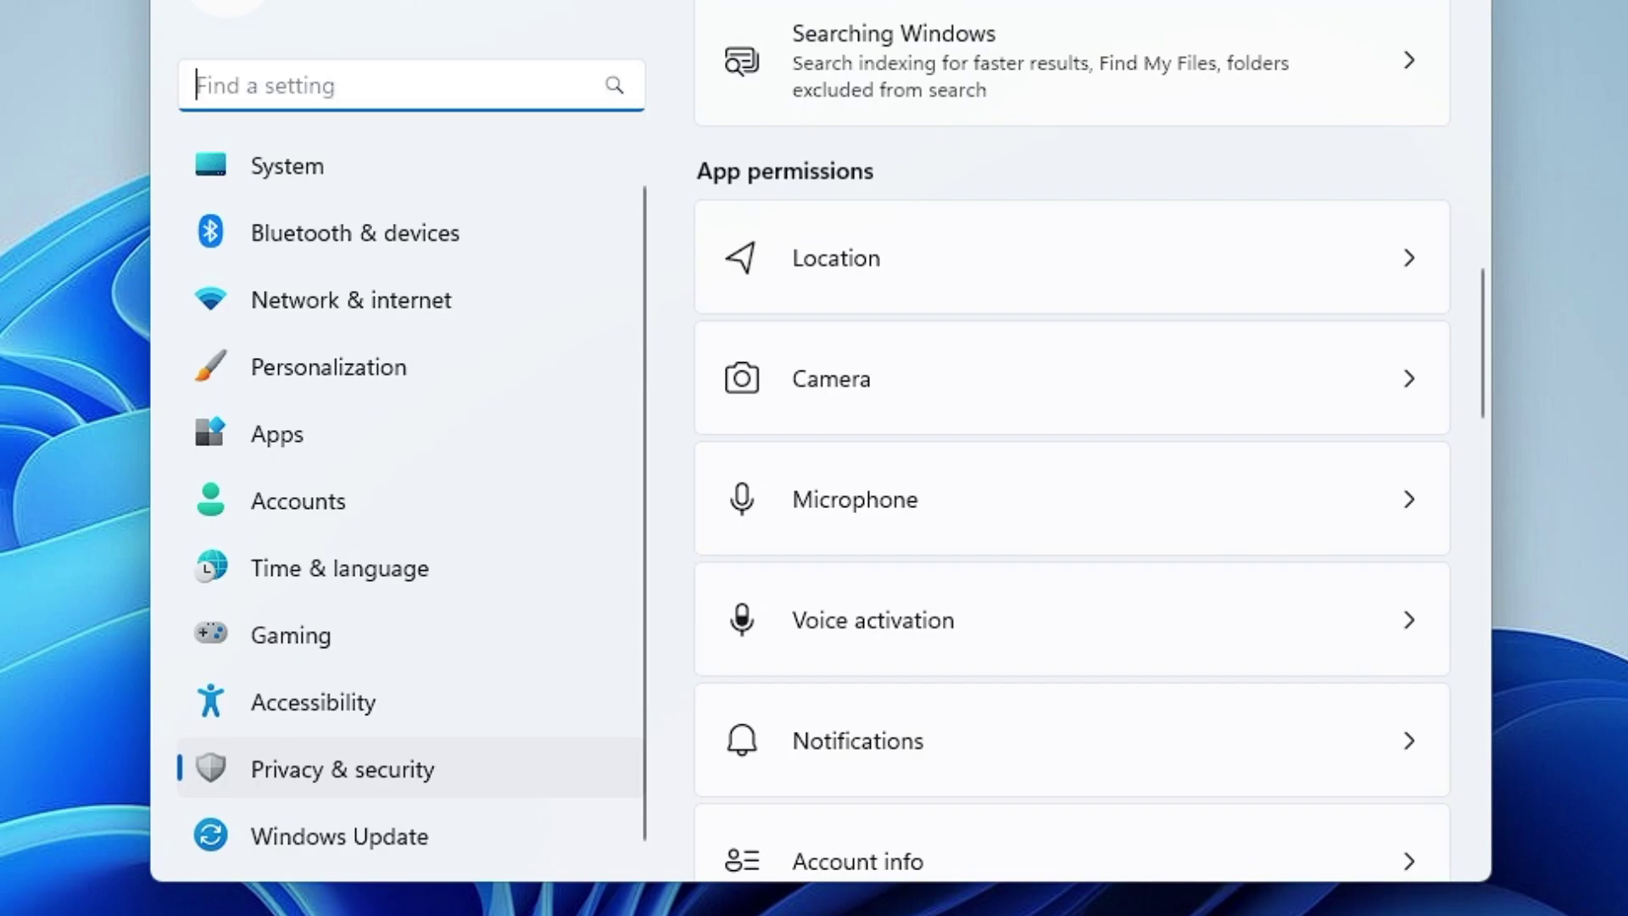
Step: Find 'sync' settings and switch off Remember my apps and Remember my preferences
text(sy)
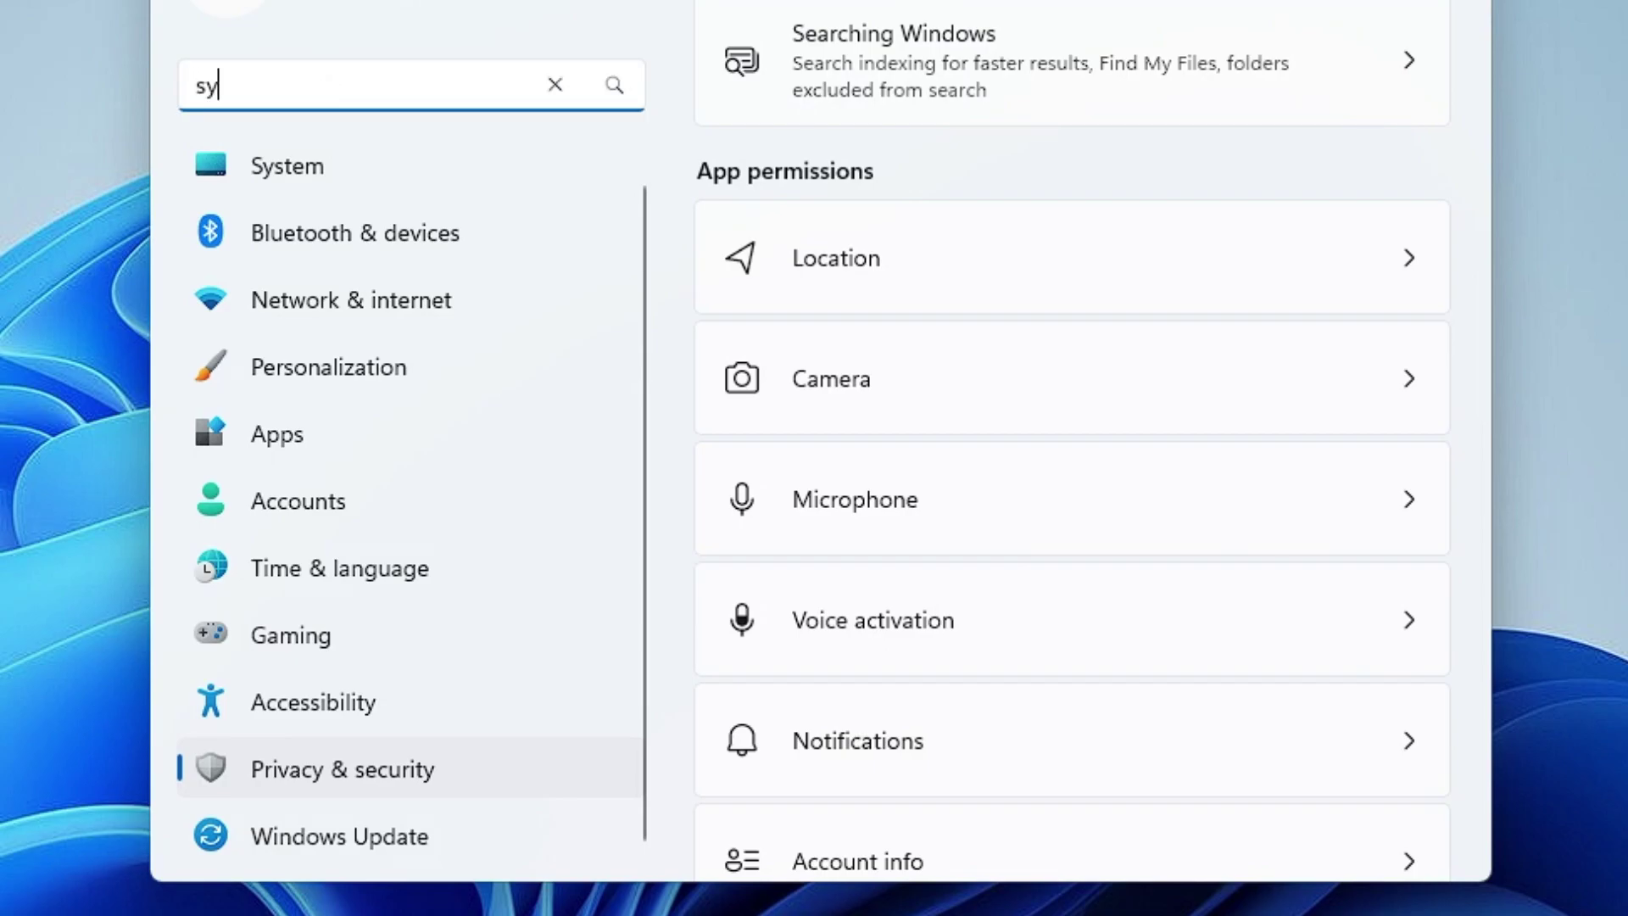
text(nc)
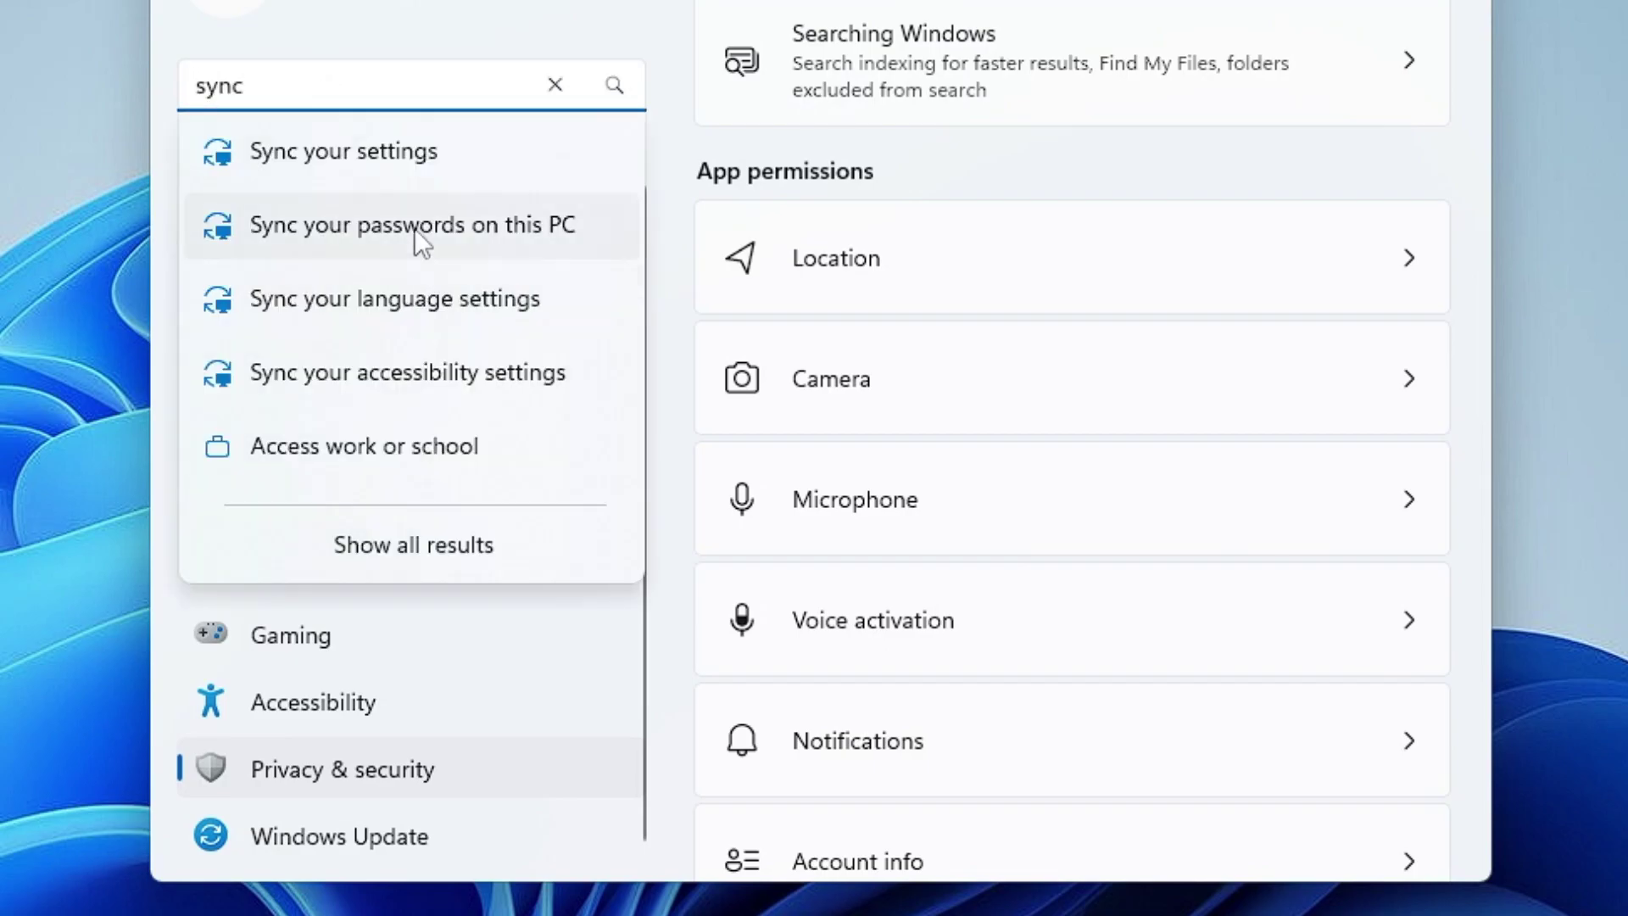
click(354, 157)
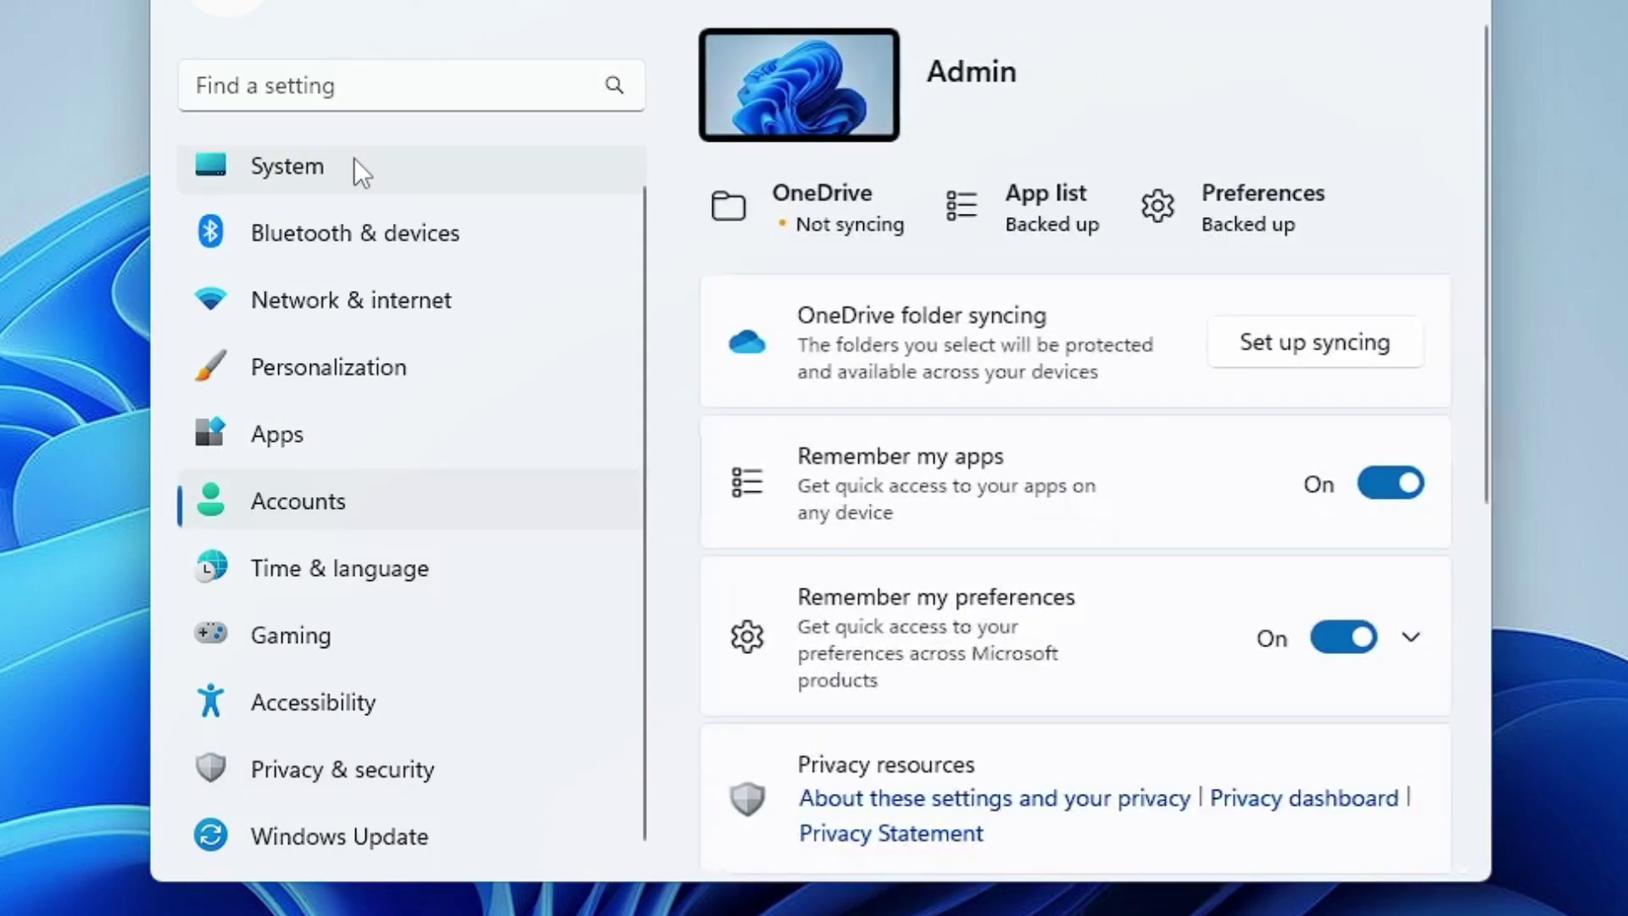
click(1386, 480)
click(1335, 638)
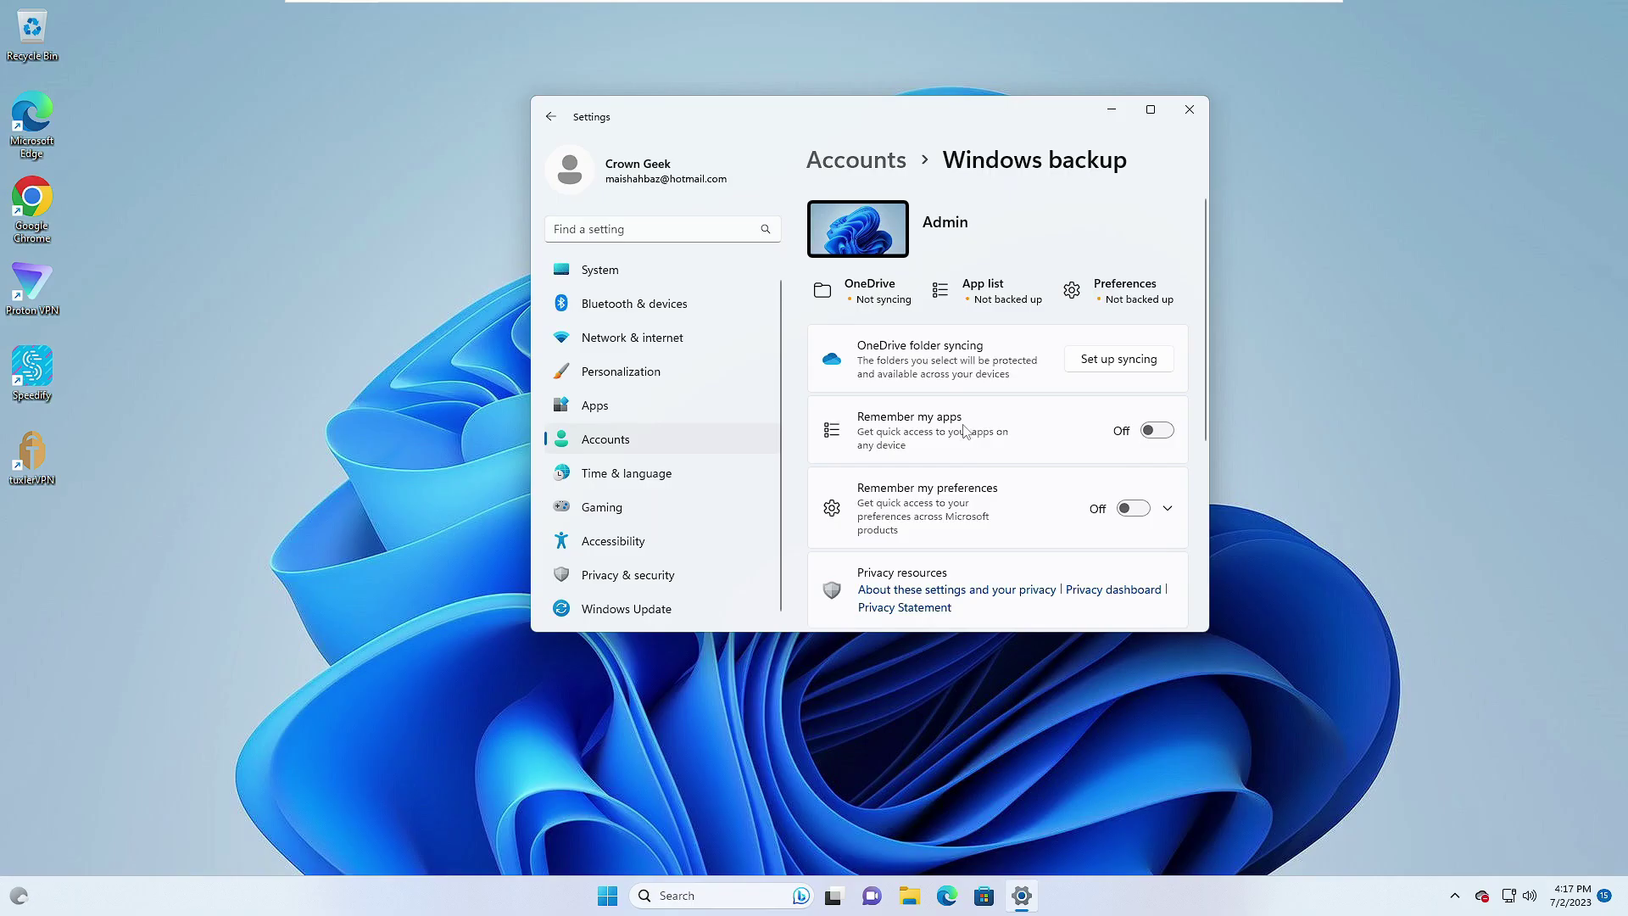
Step: Close Settings, launch the Services console from search and centre its window
click(1189, 111)
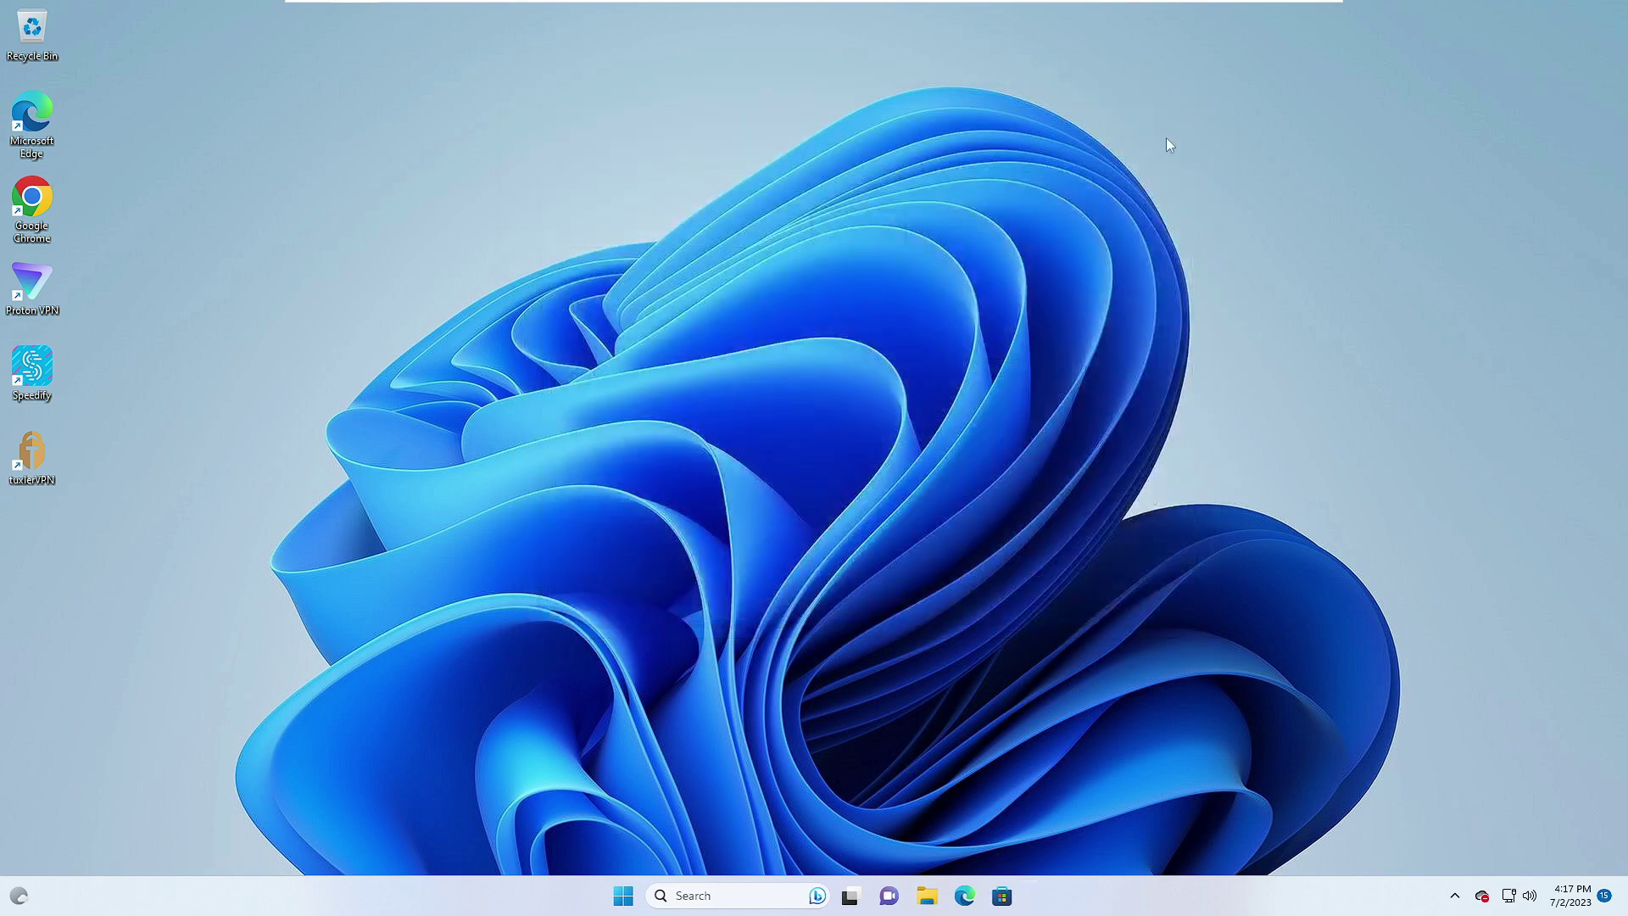
click(746, 896)
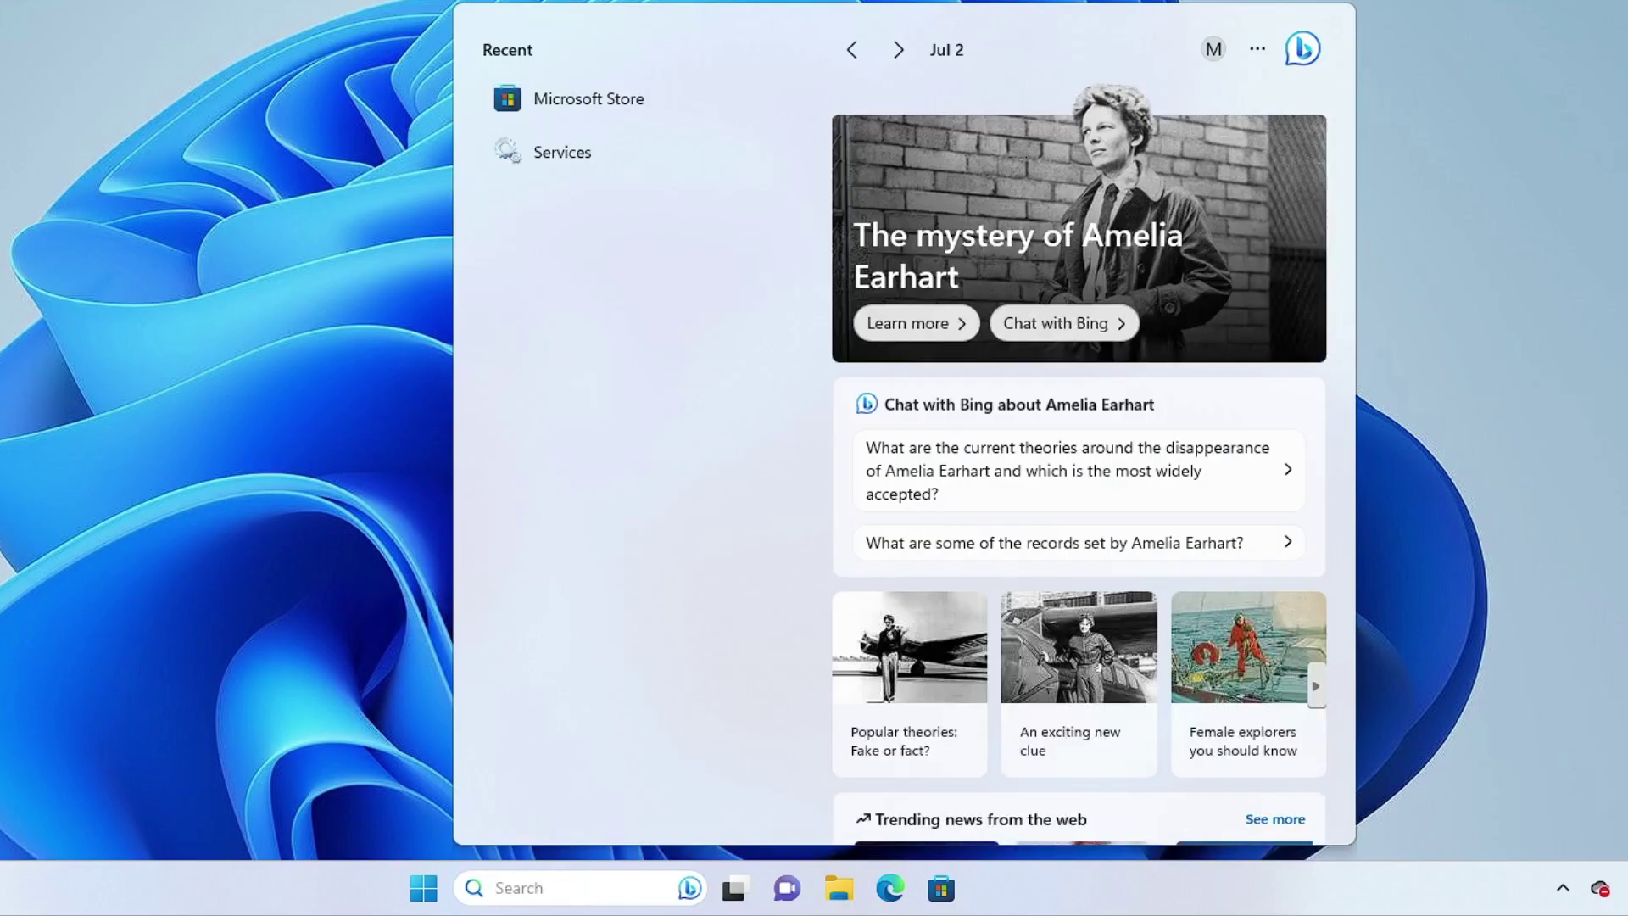
text(services)
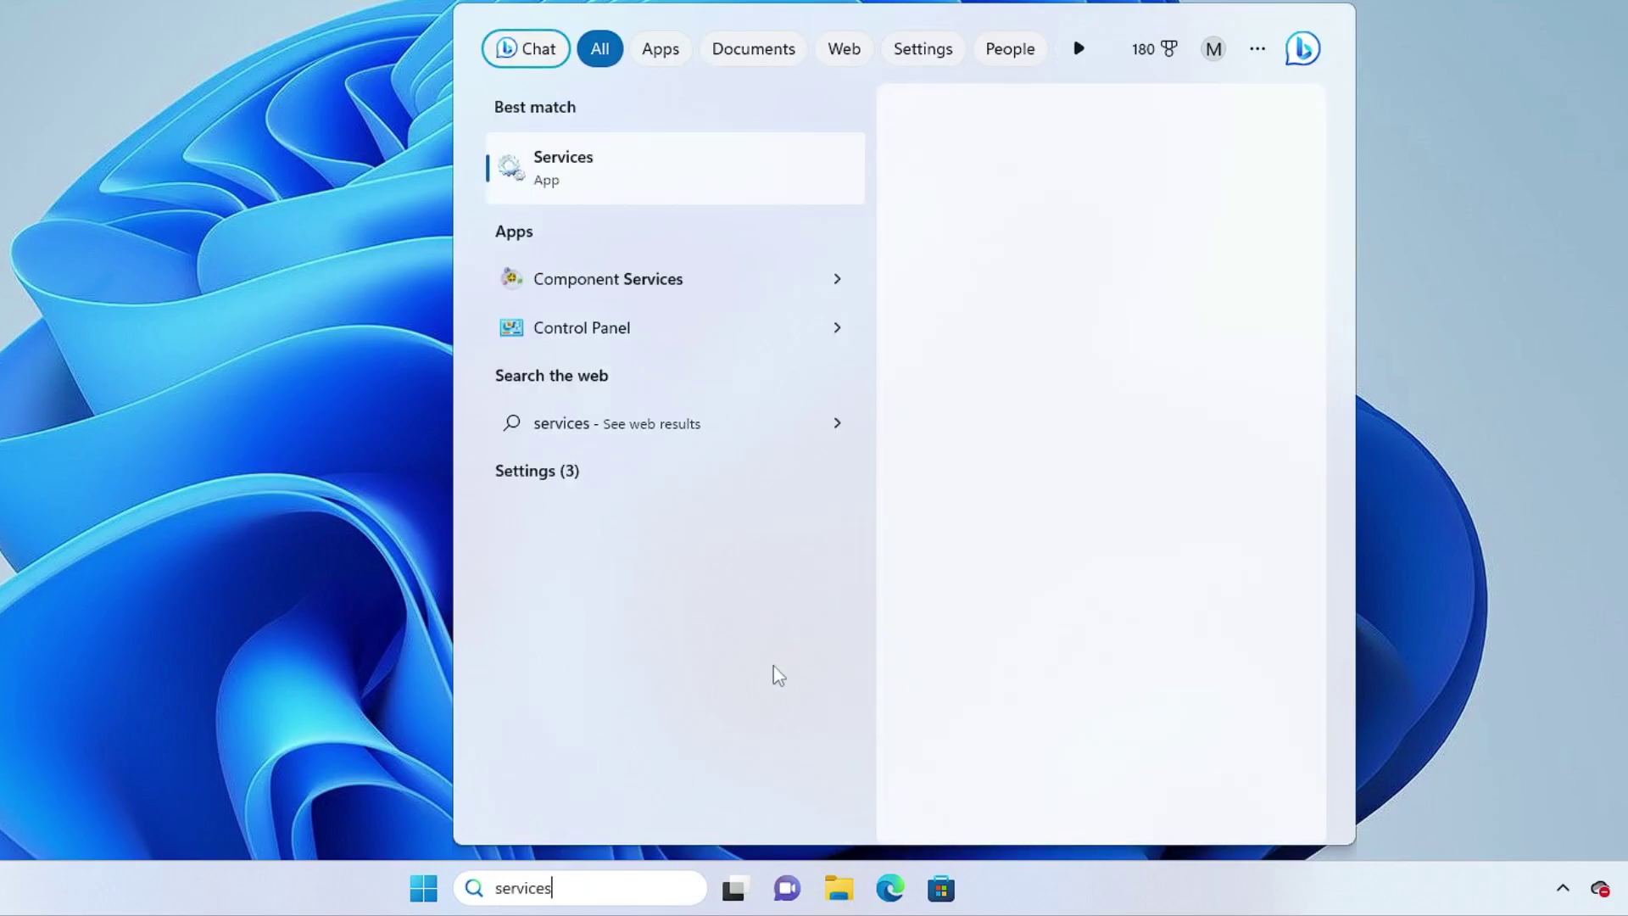
click(683, 185)
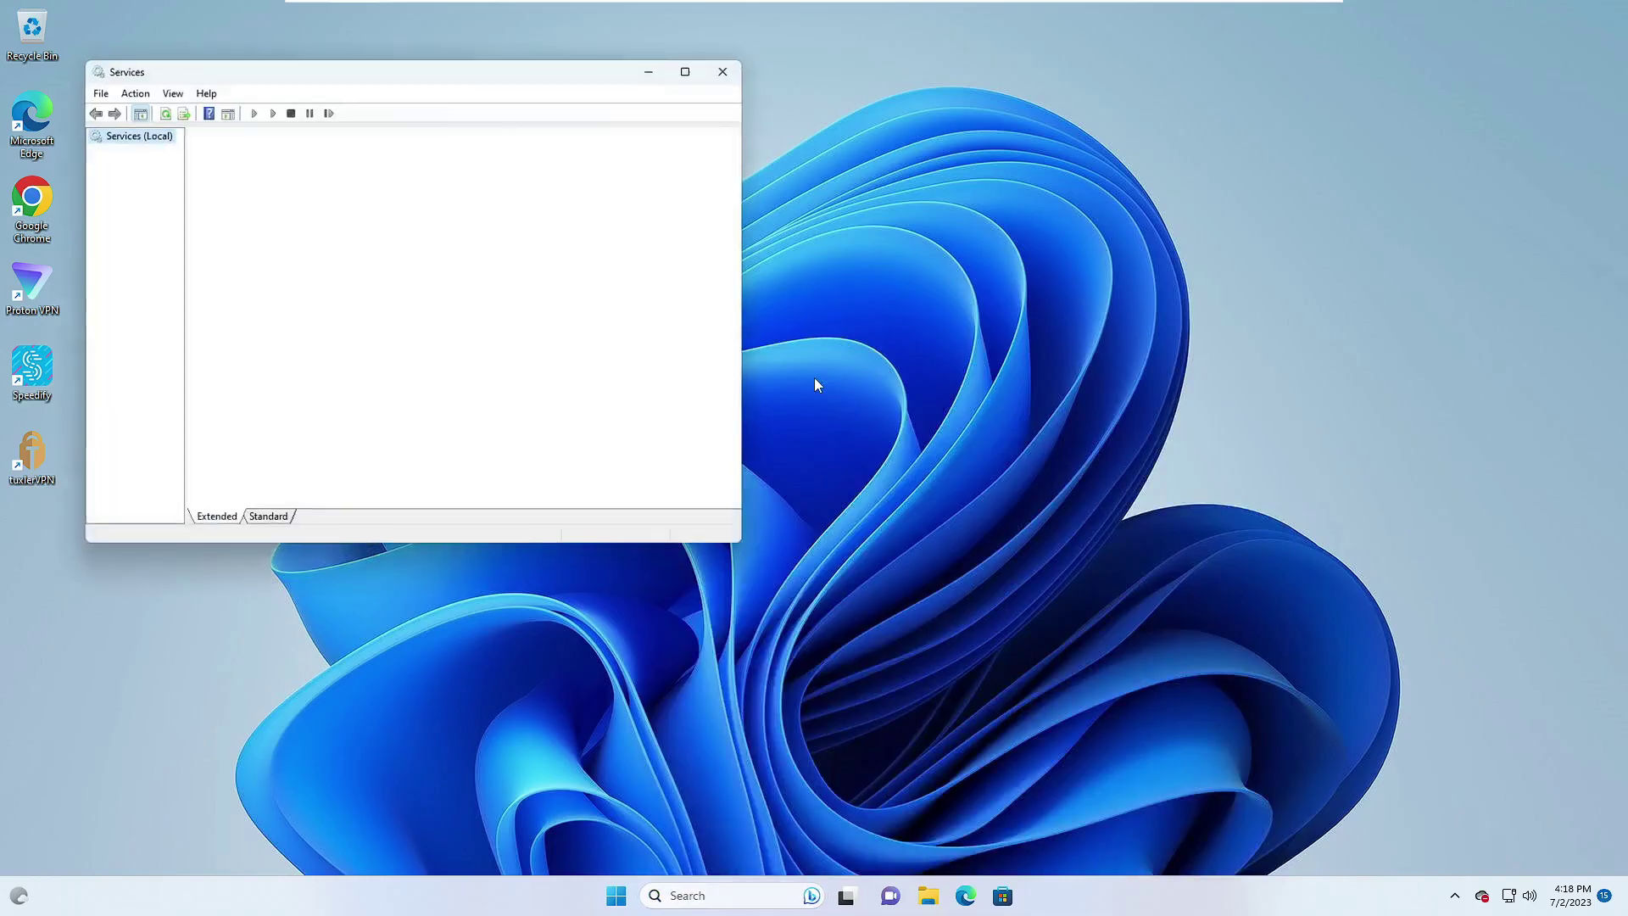
drag(568, 72, 1020, 124)
Step: Jump to the W entries in the services list and select Windows Update
click(923, 368)
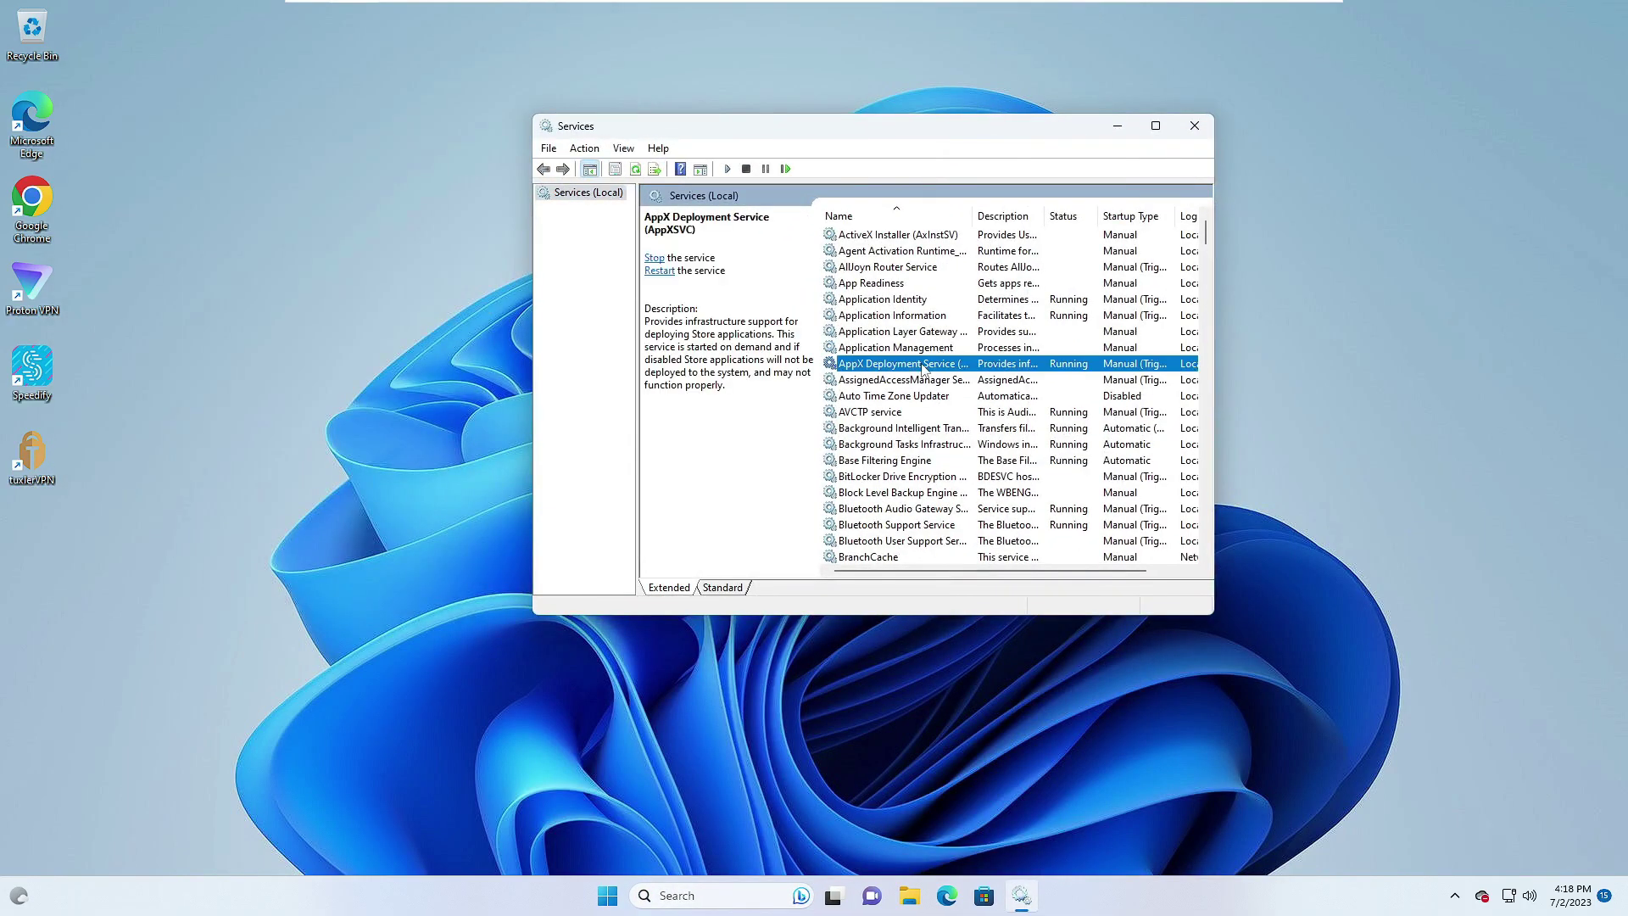
click(925, 318)
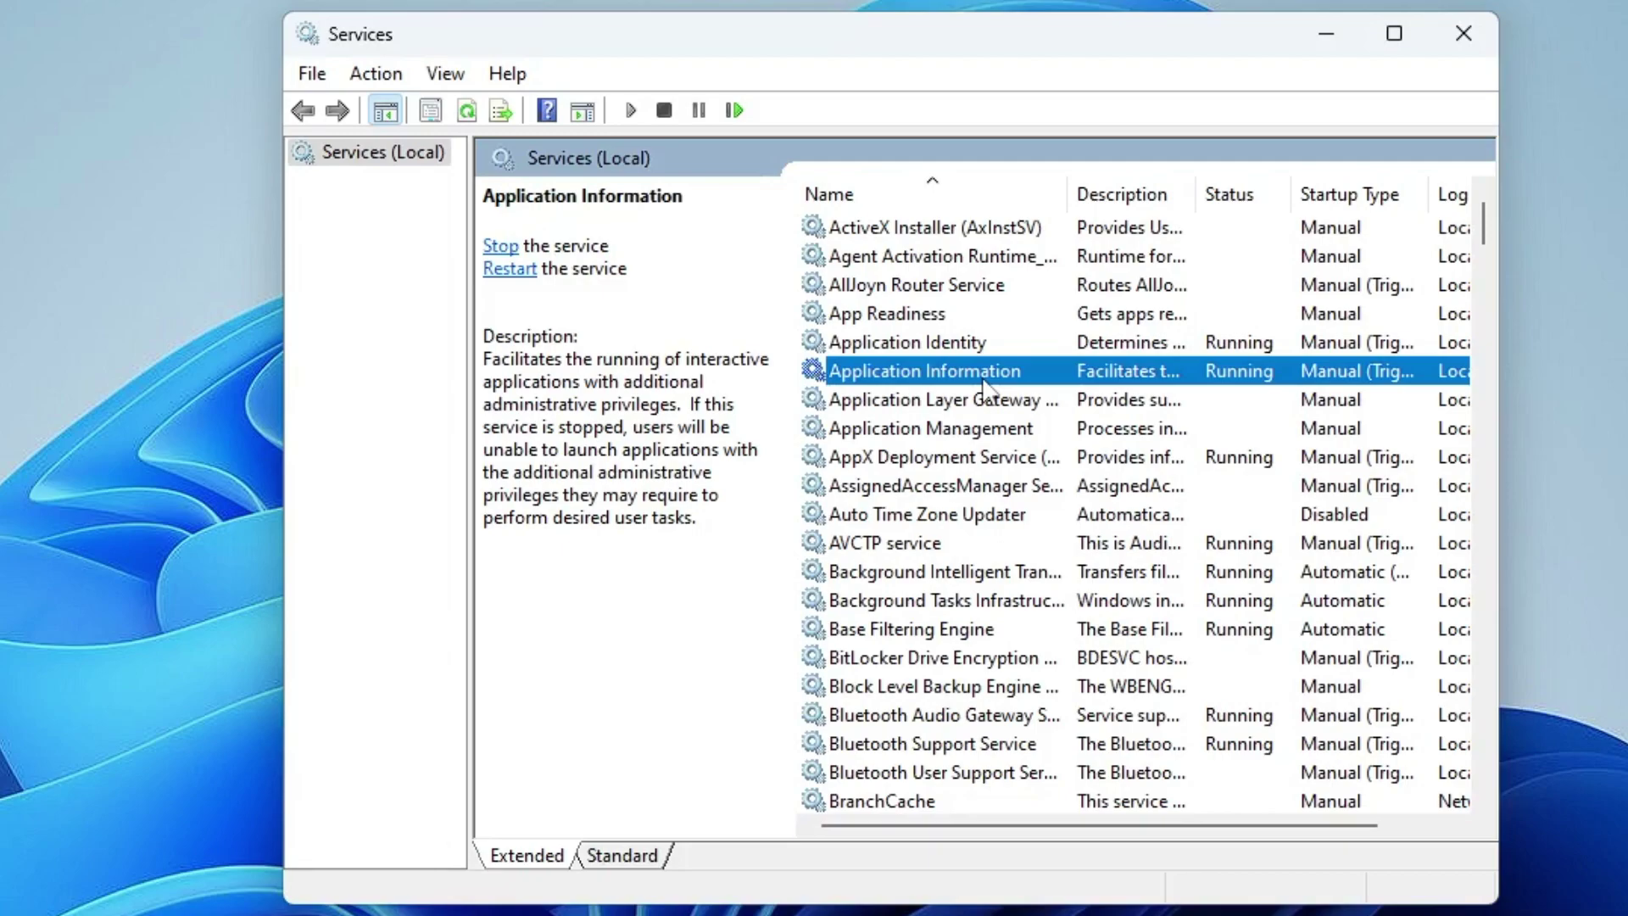
key(w)
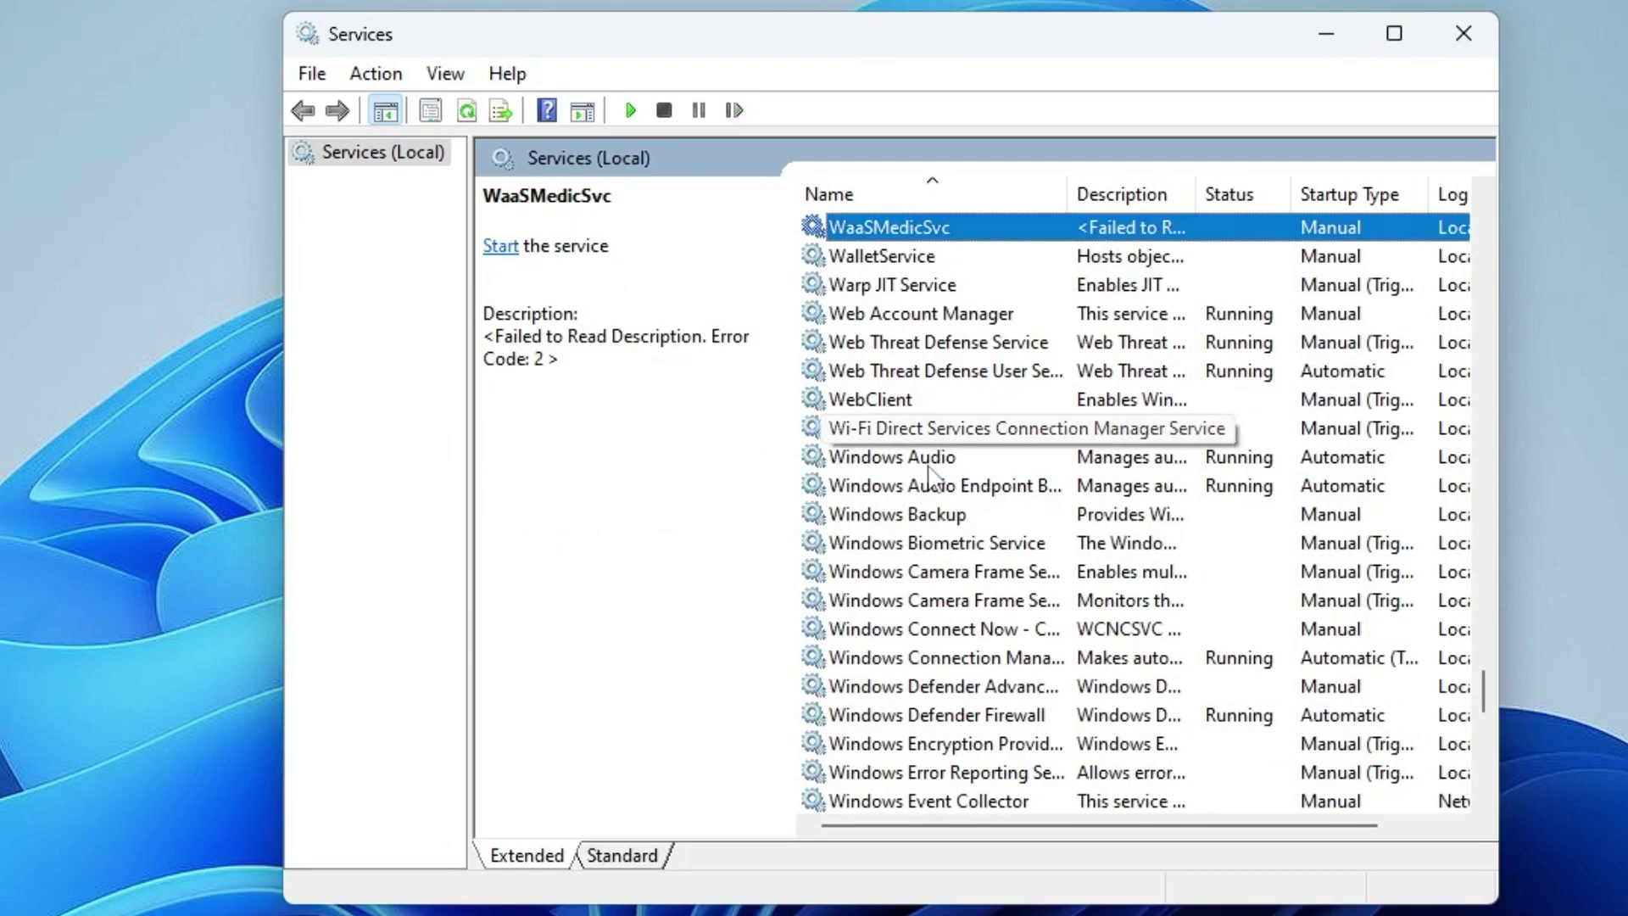
scroll(932, 509, down, 5)
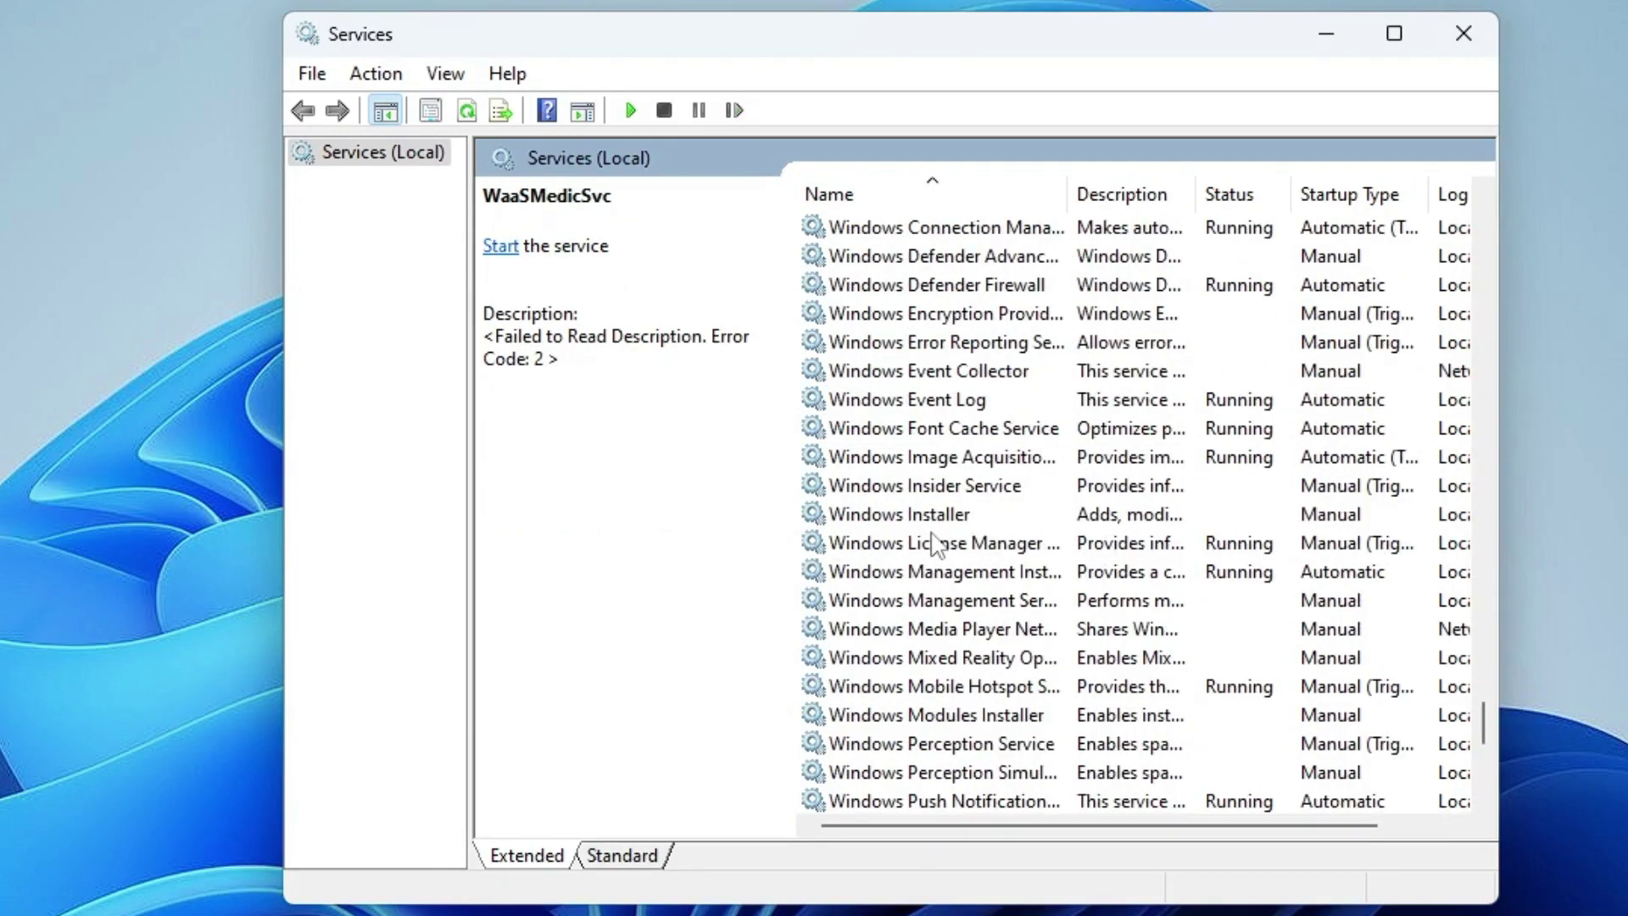
scroll(933, 543, down, 5)
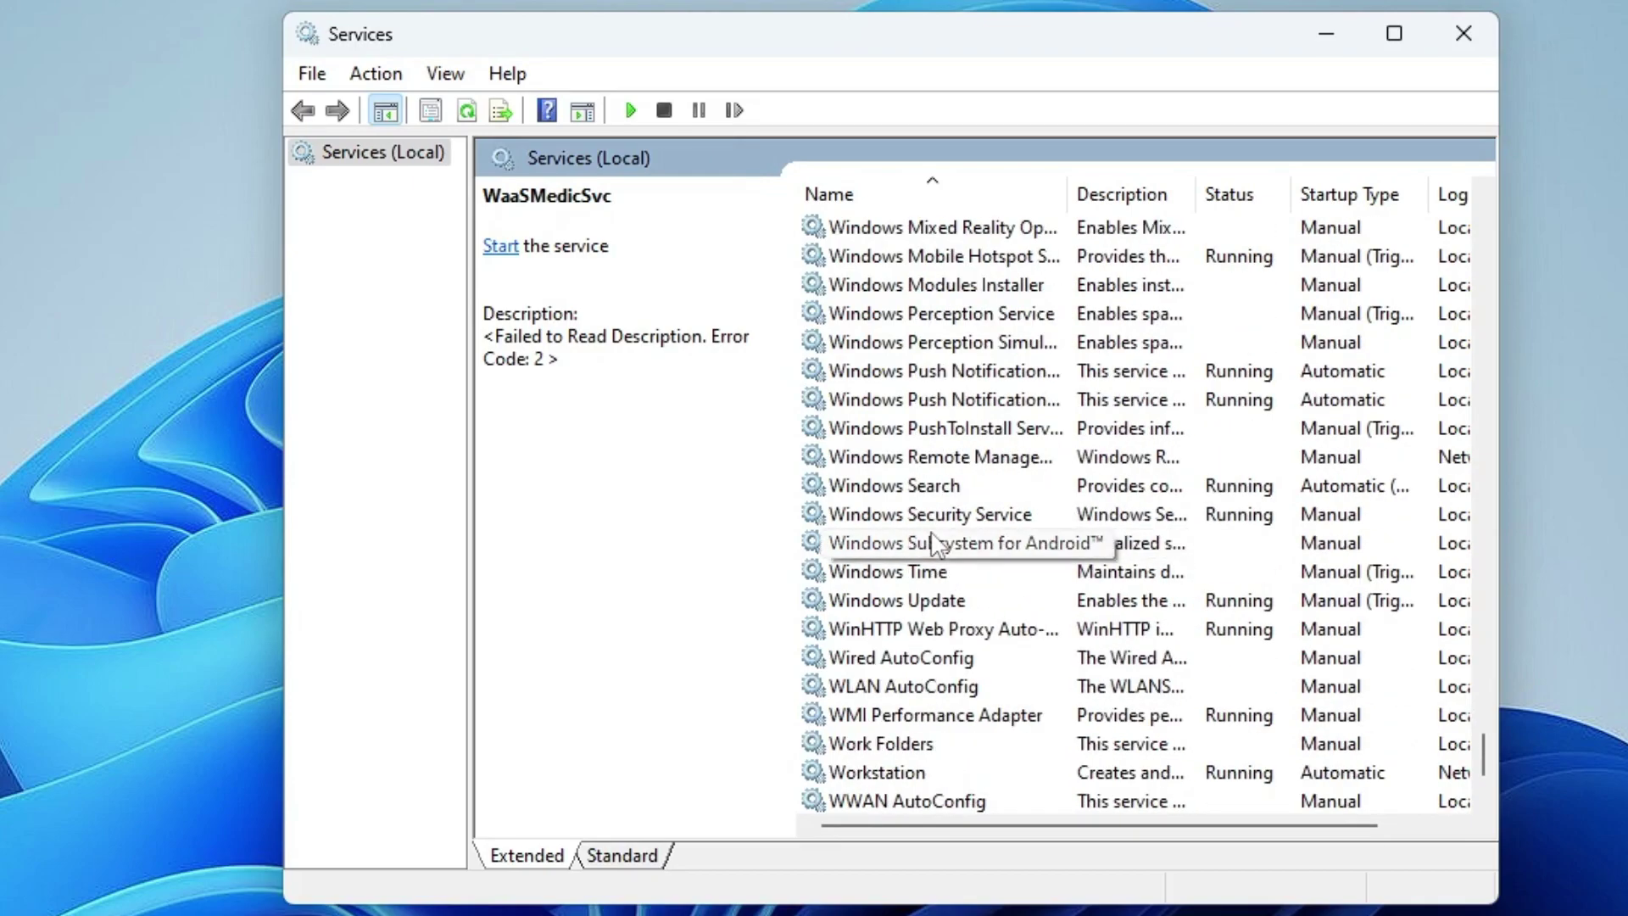
click(933, 604)
Step: Set Windows Update's startup type to Disabled, stop the service, and apply with OK
double_click(961, 604)
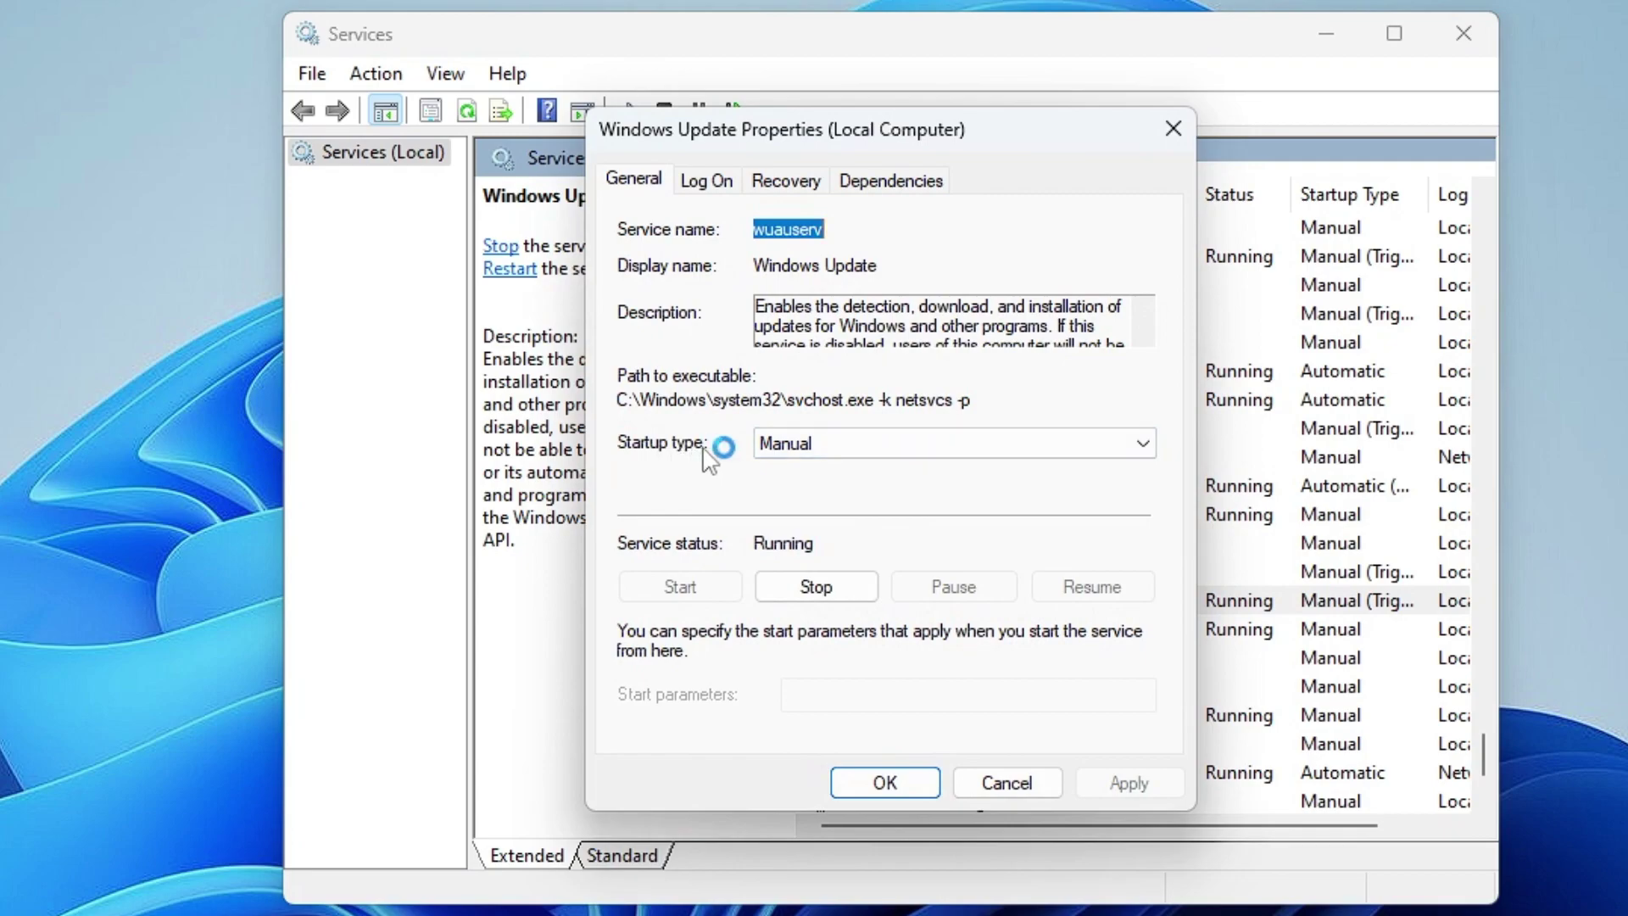
click(834, 454)
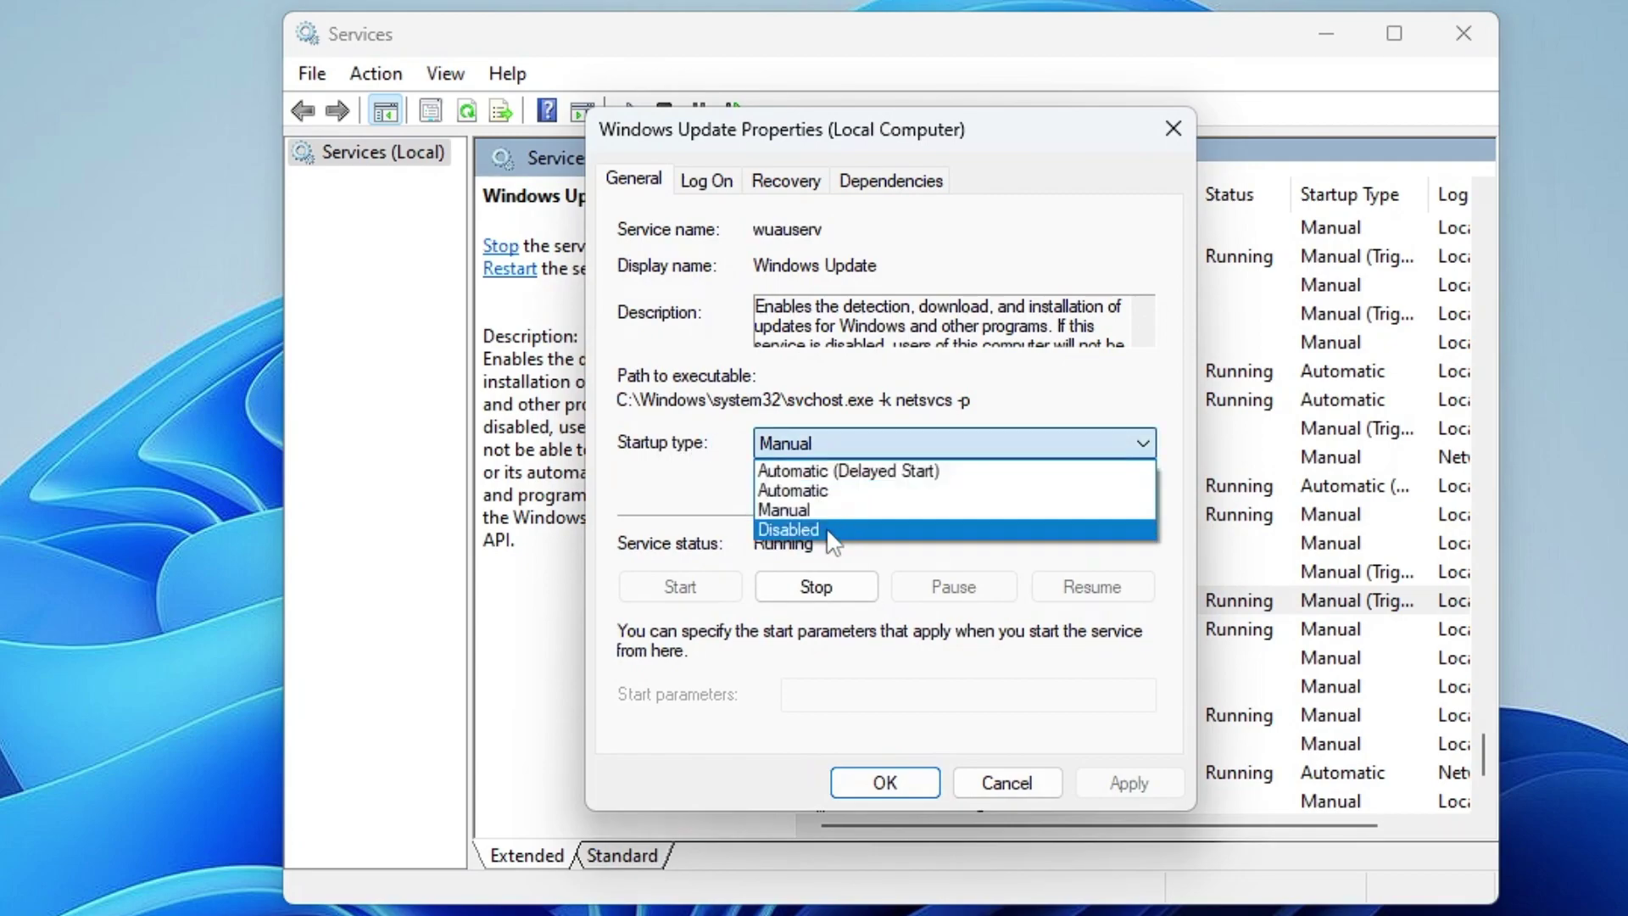
click(827, 530)
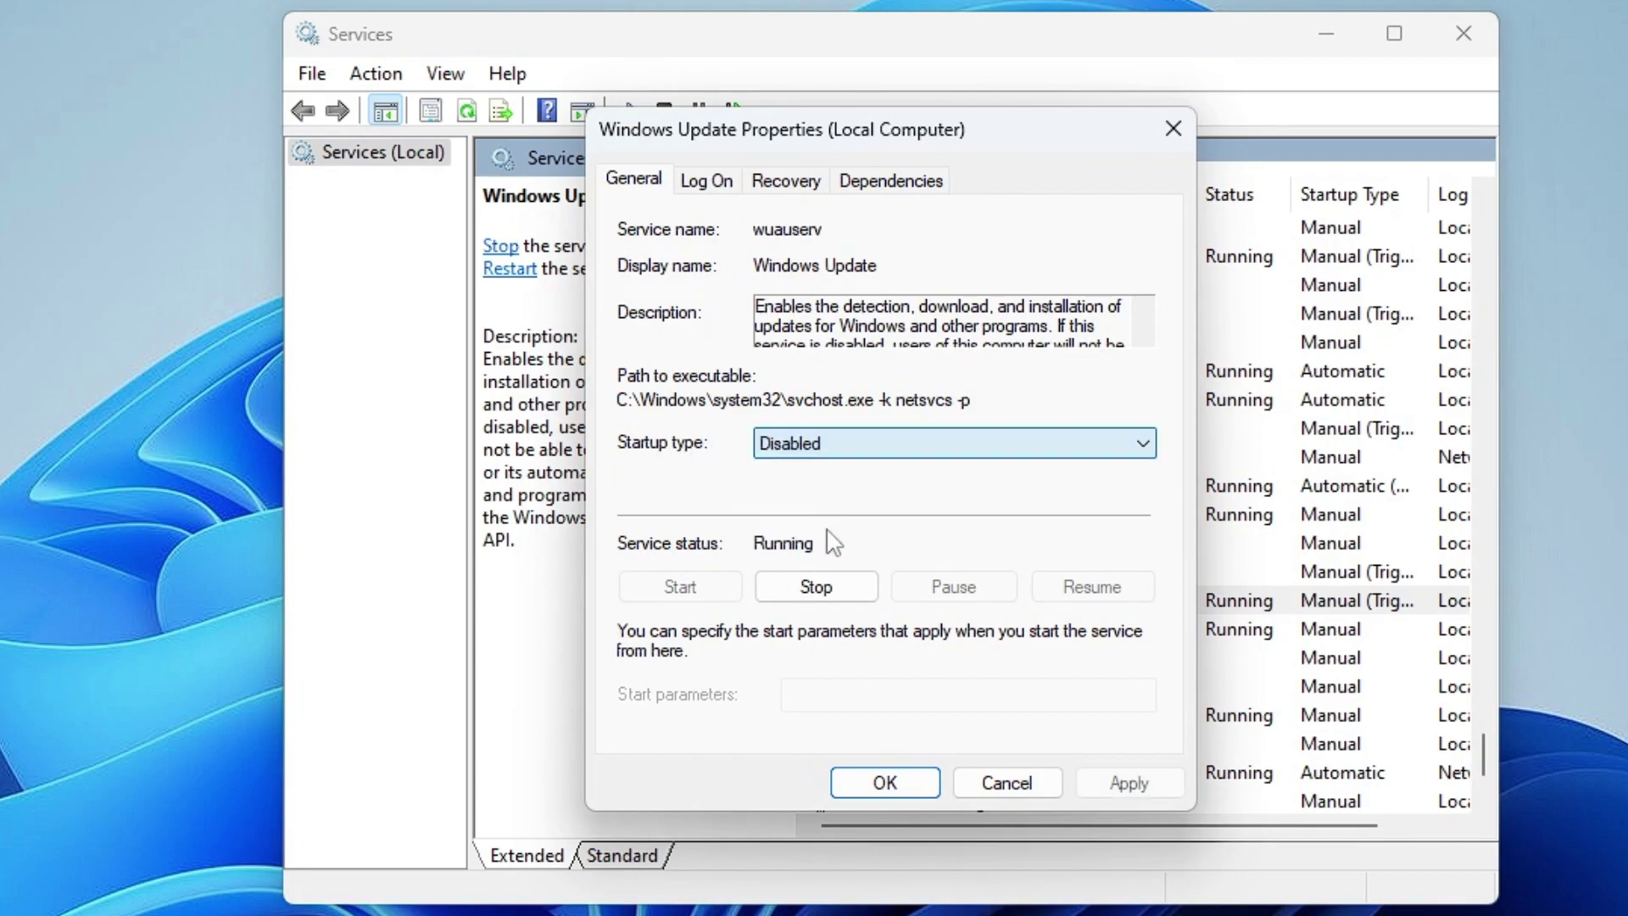
click(824, 595)
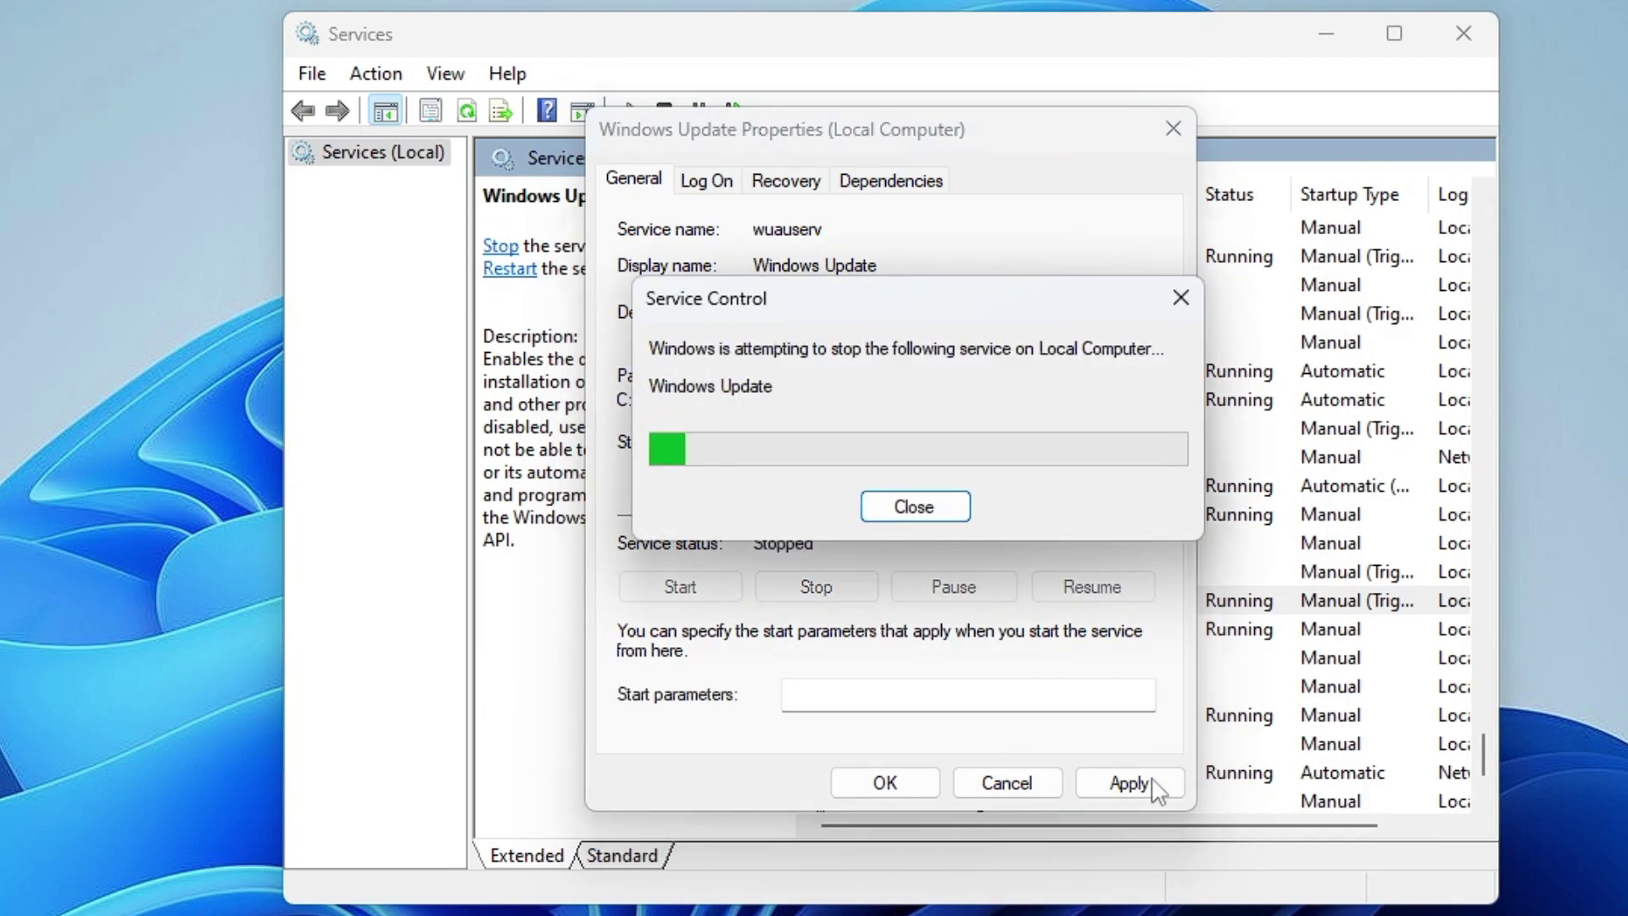
click(1144, 787)
click(924, 792)
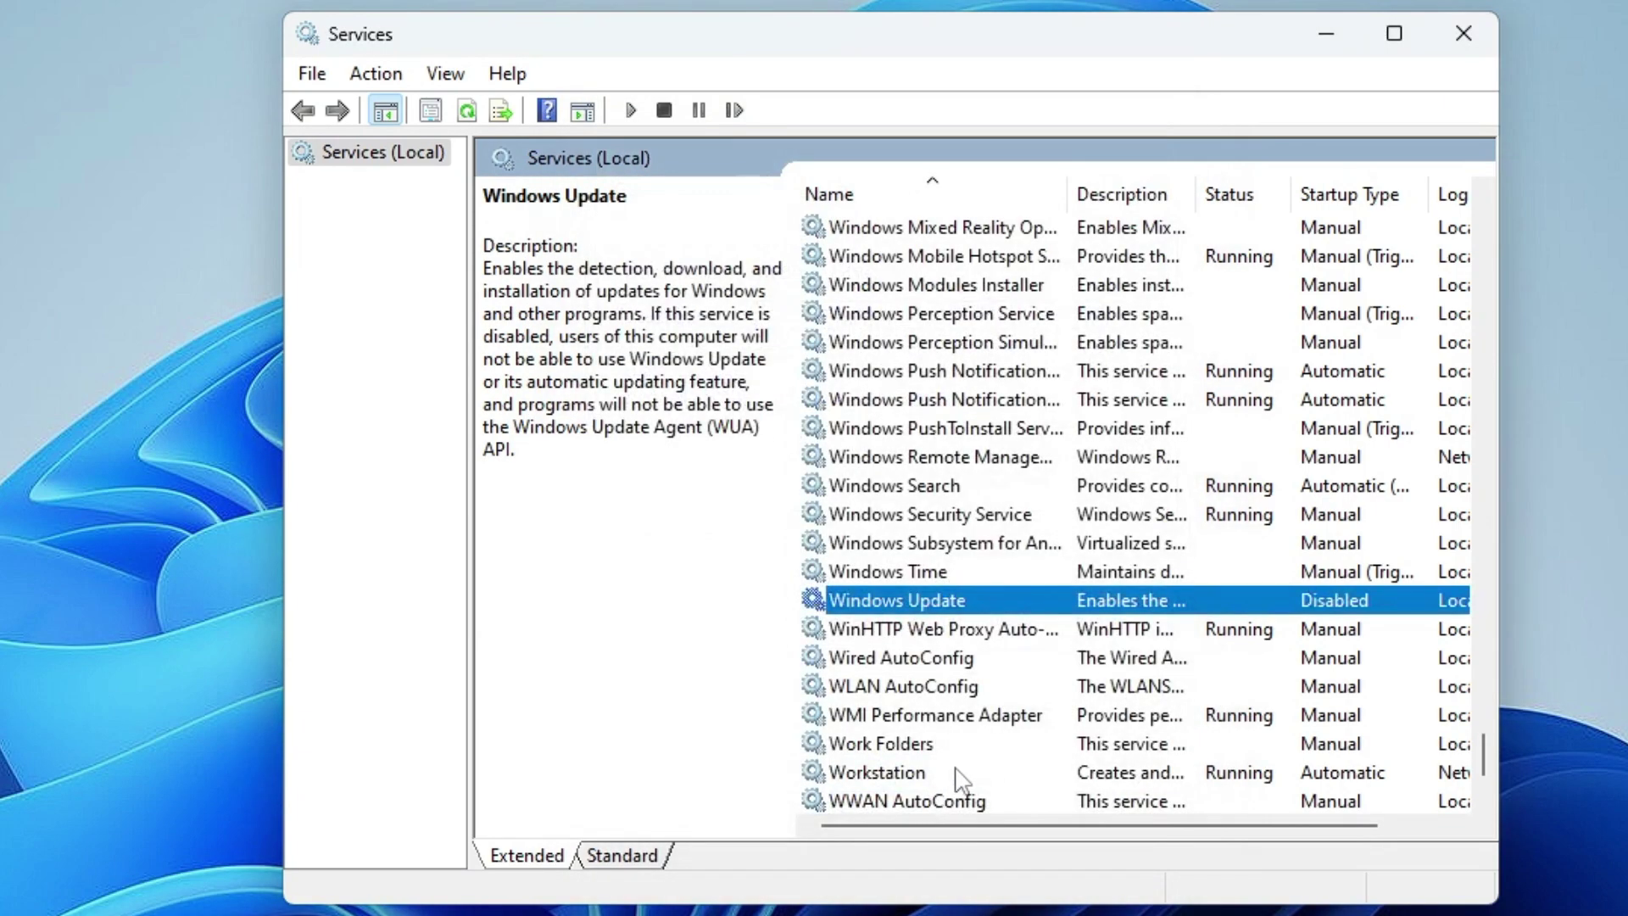
Step: Close the Services console
click(1467, 31)
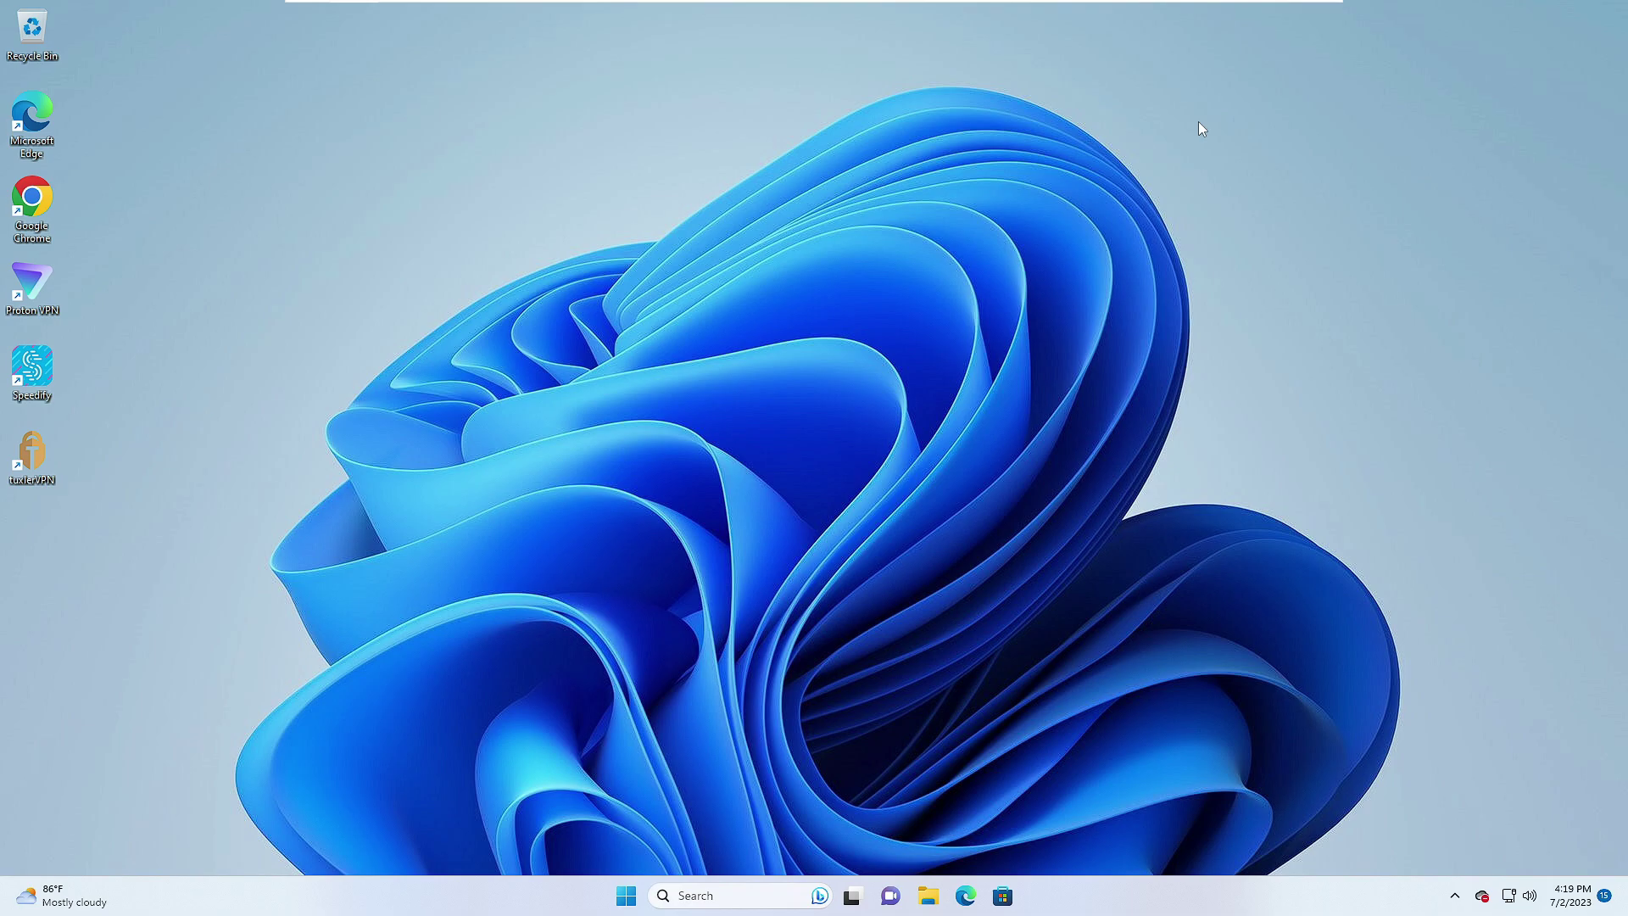
Step: Open Settings from the Win+X menu and go to Advanced network settings > Data usage
right_click(626, 895)
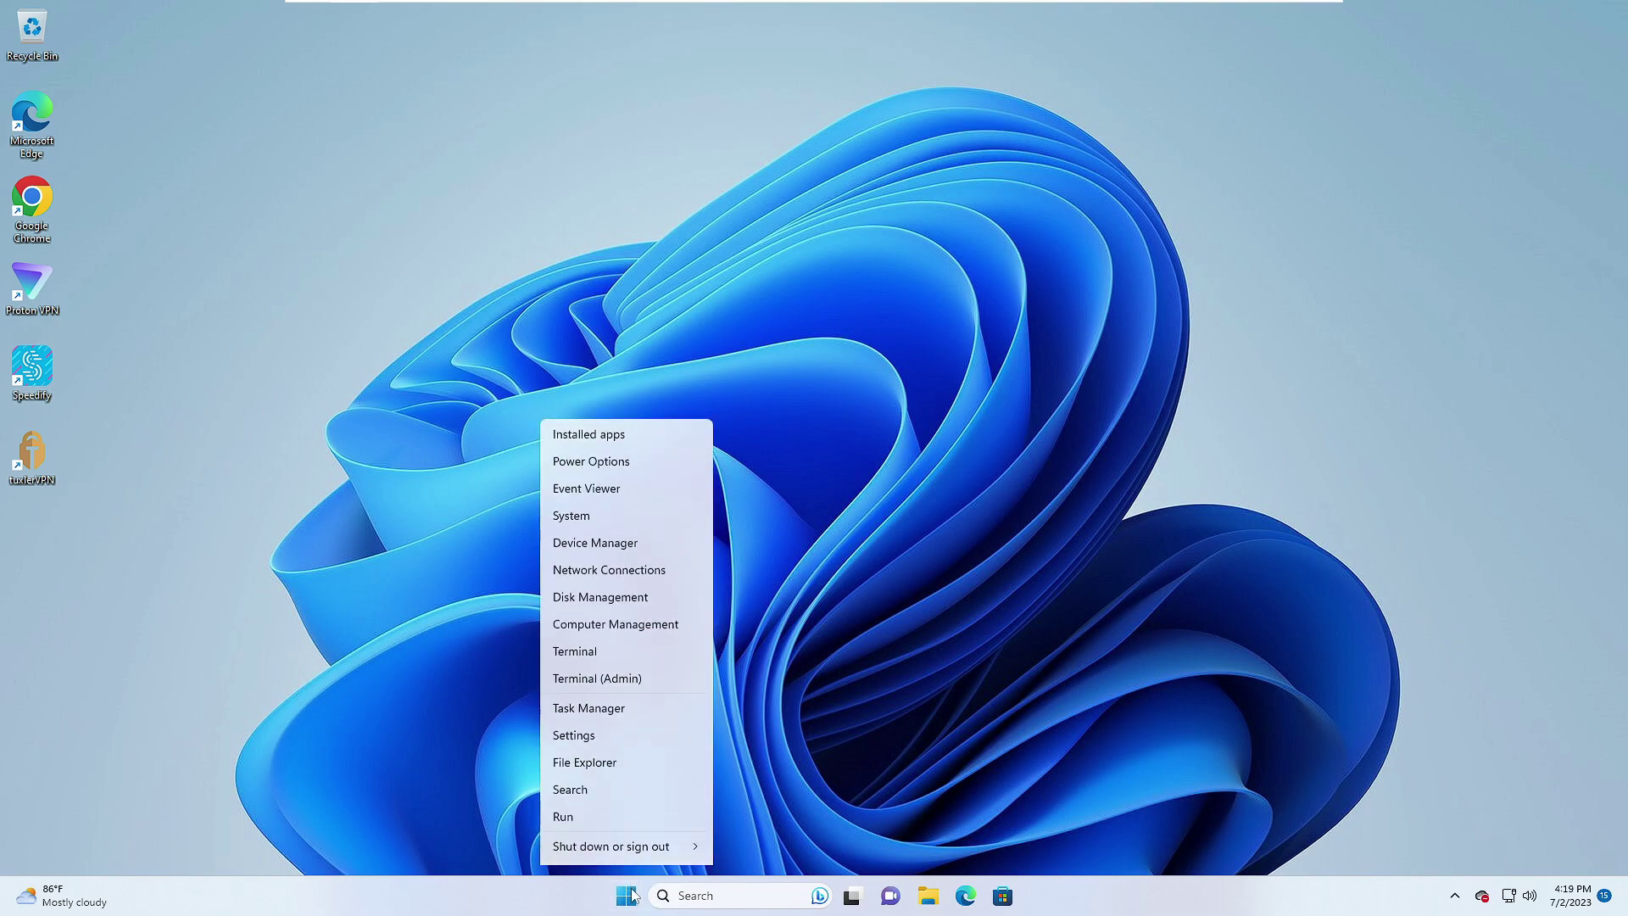
click(531, 563)
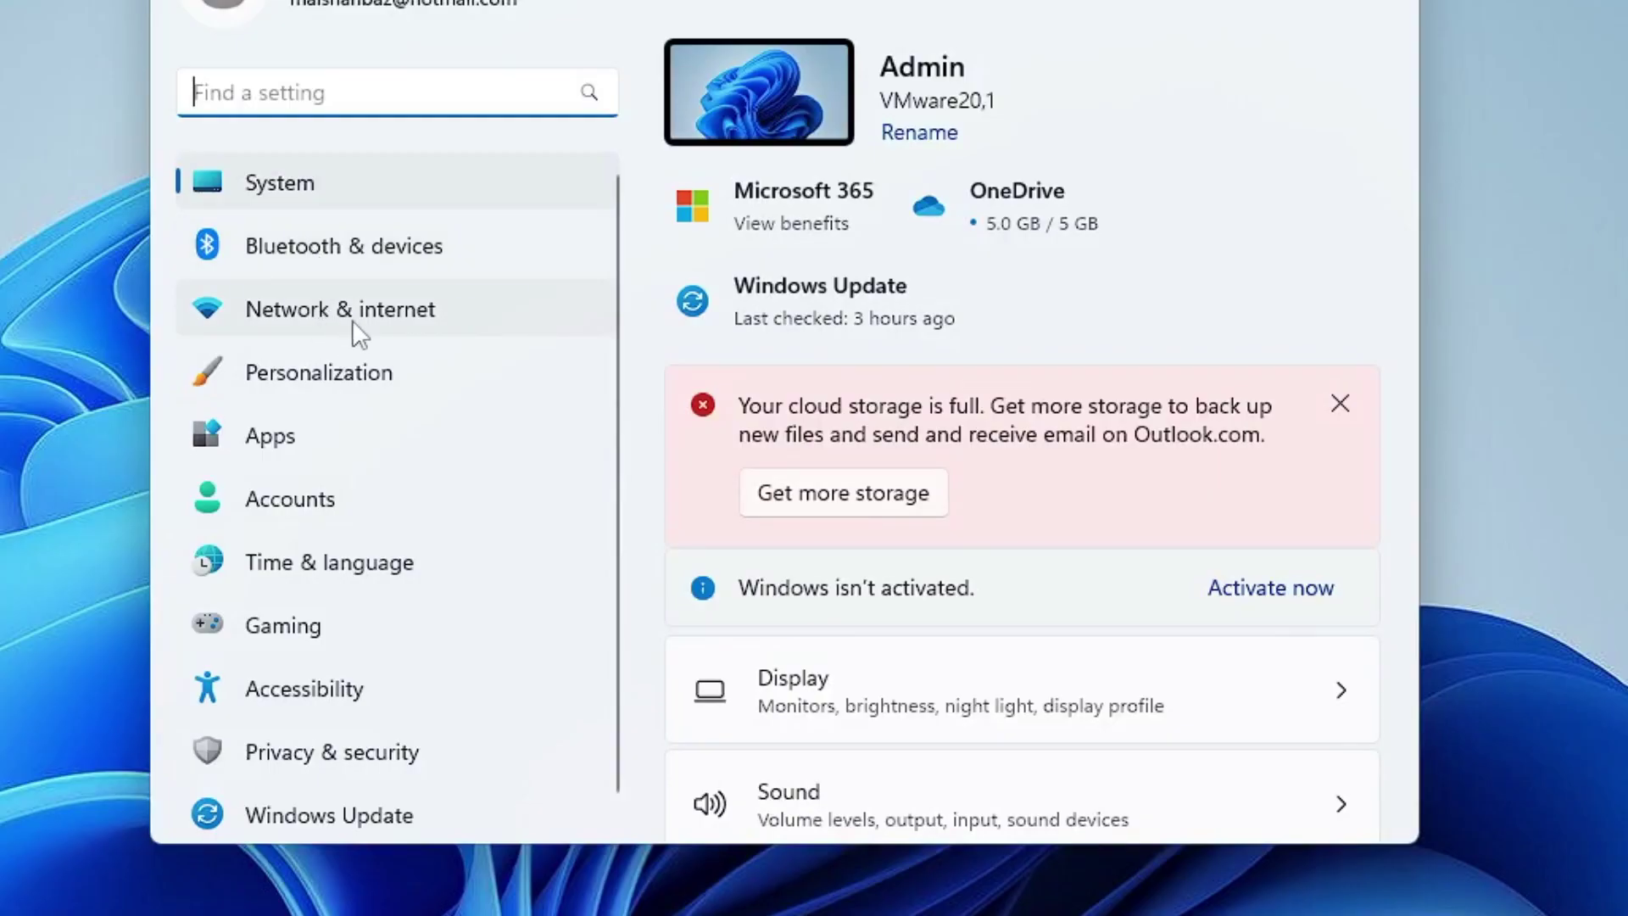
click(353, 319)
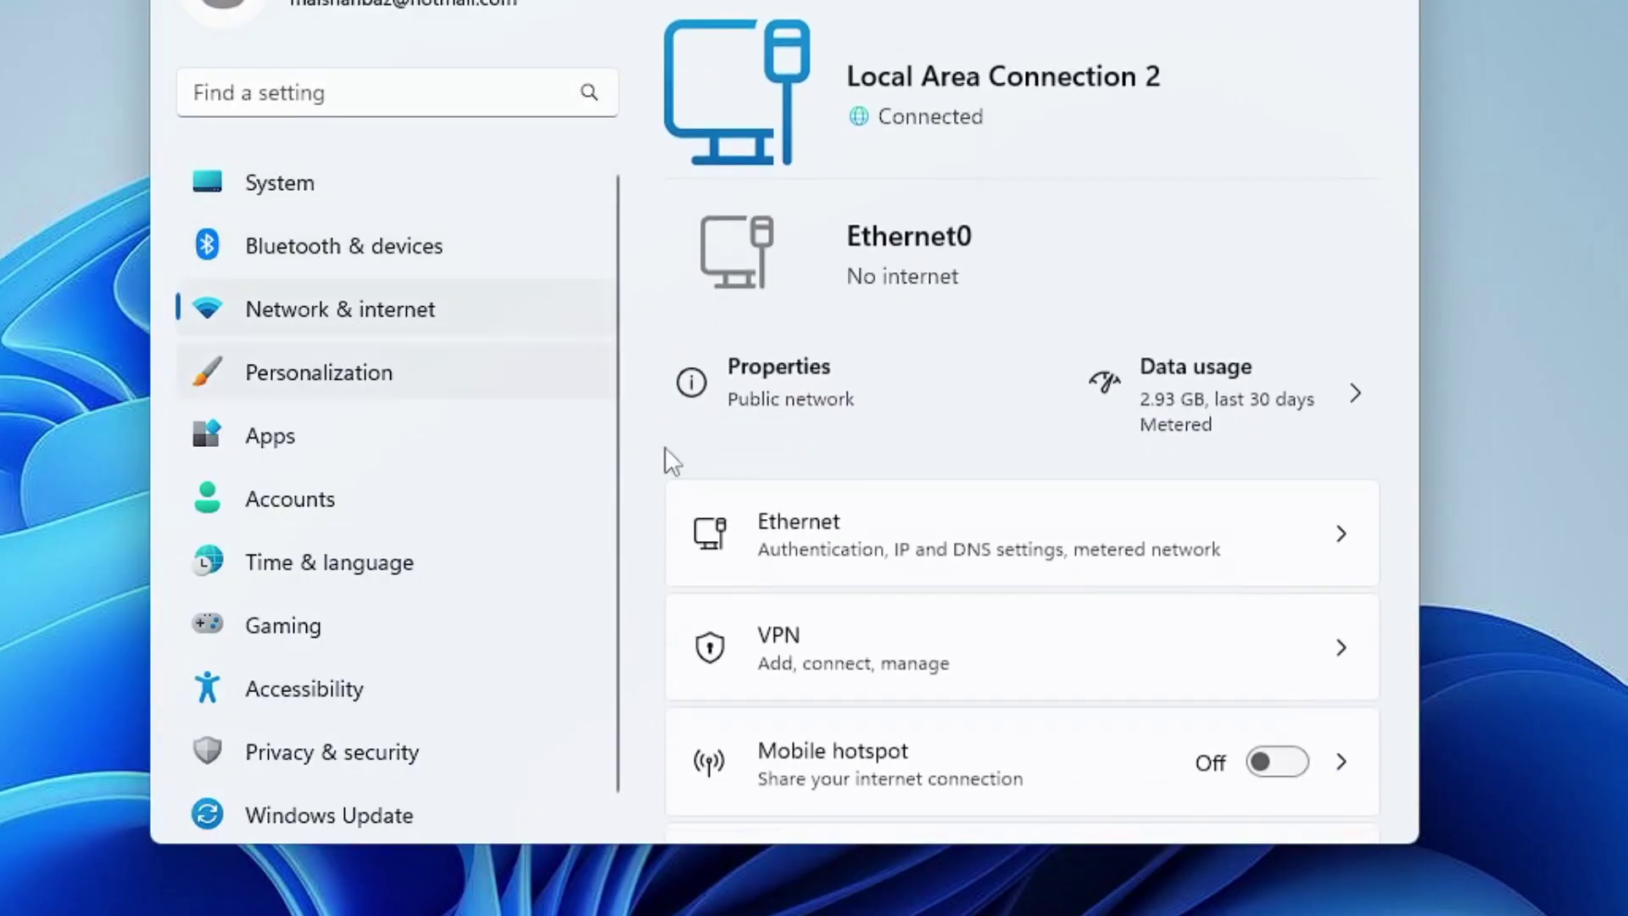
scroll(1040, 641, down, 5)
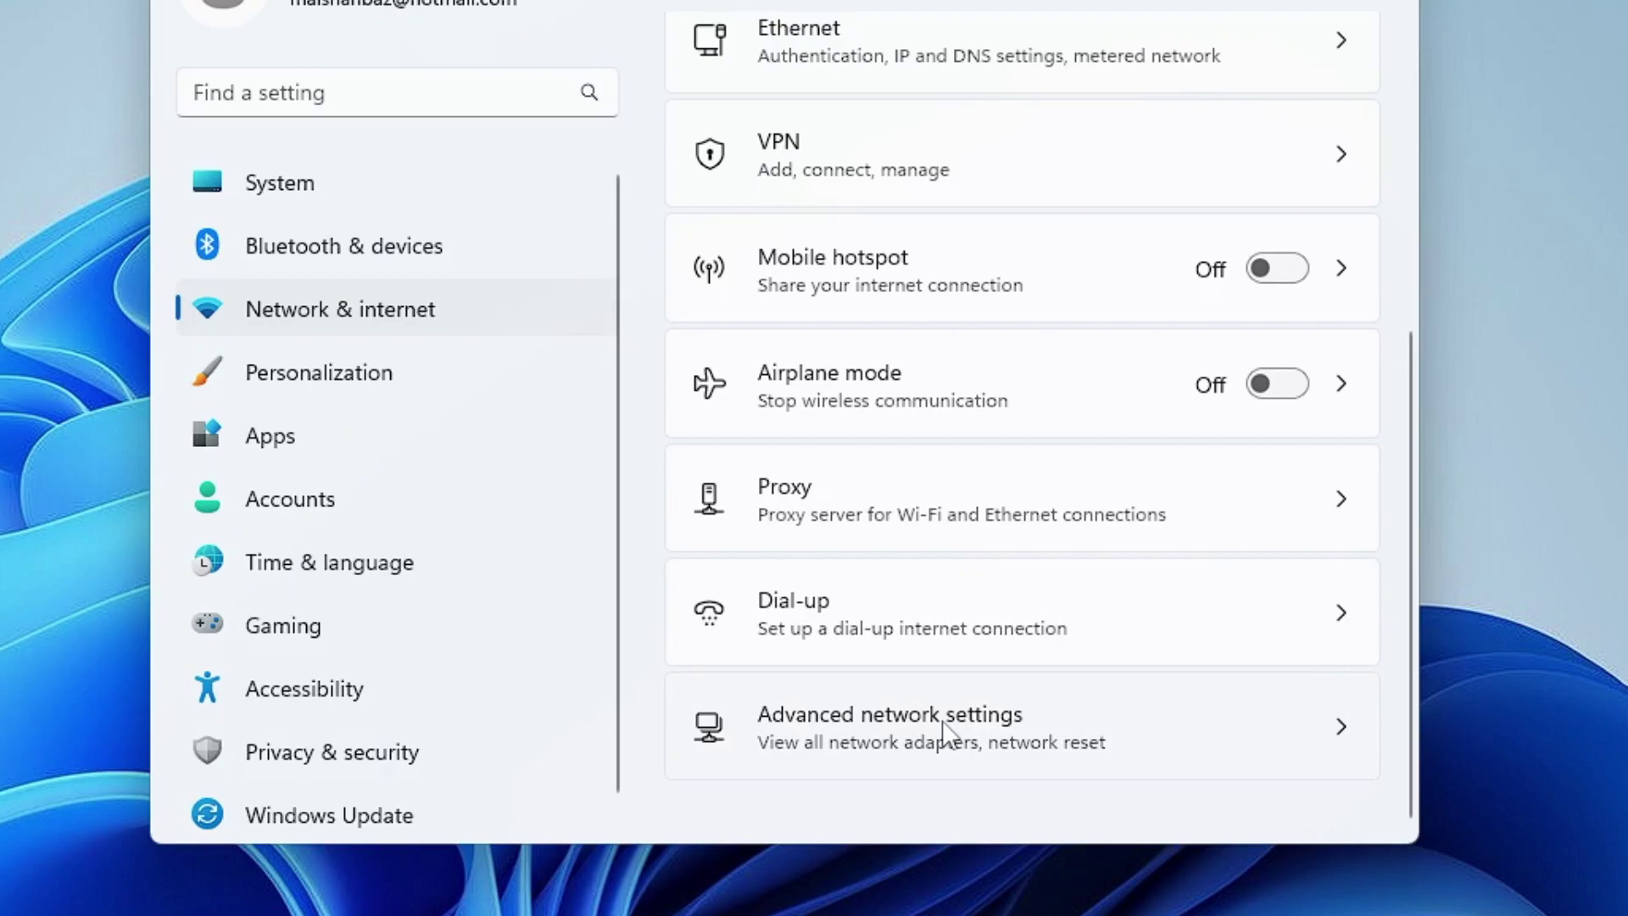
click(963, 731)
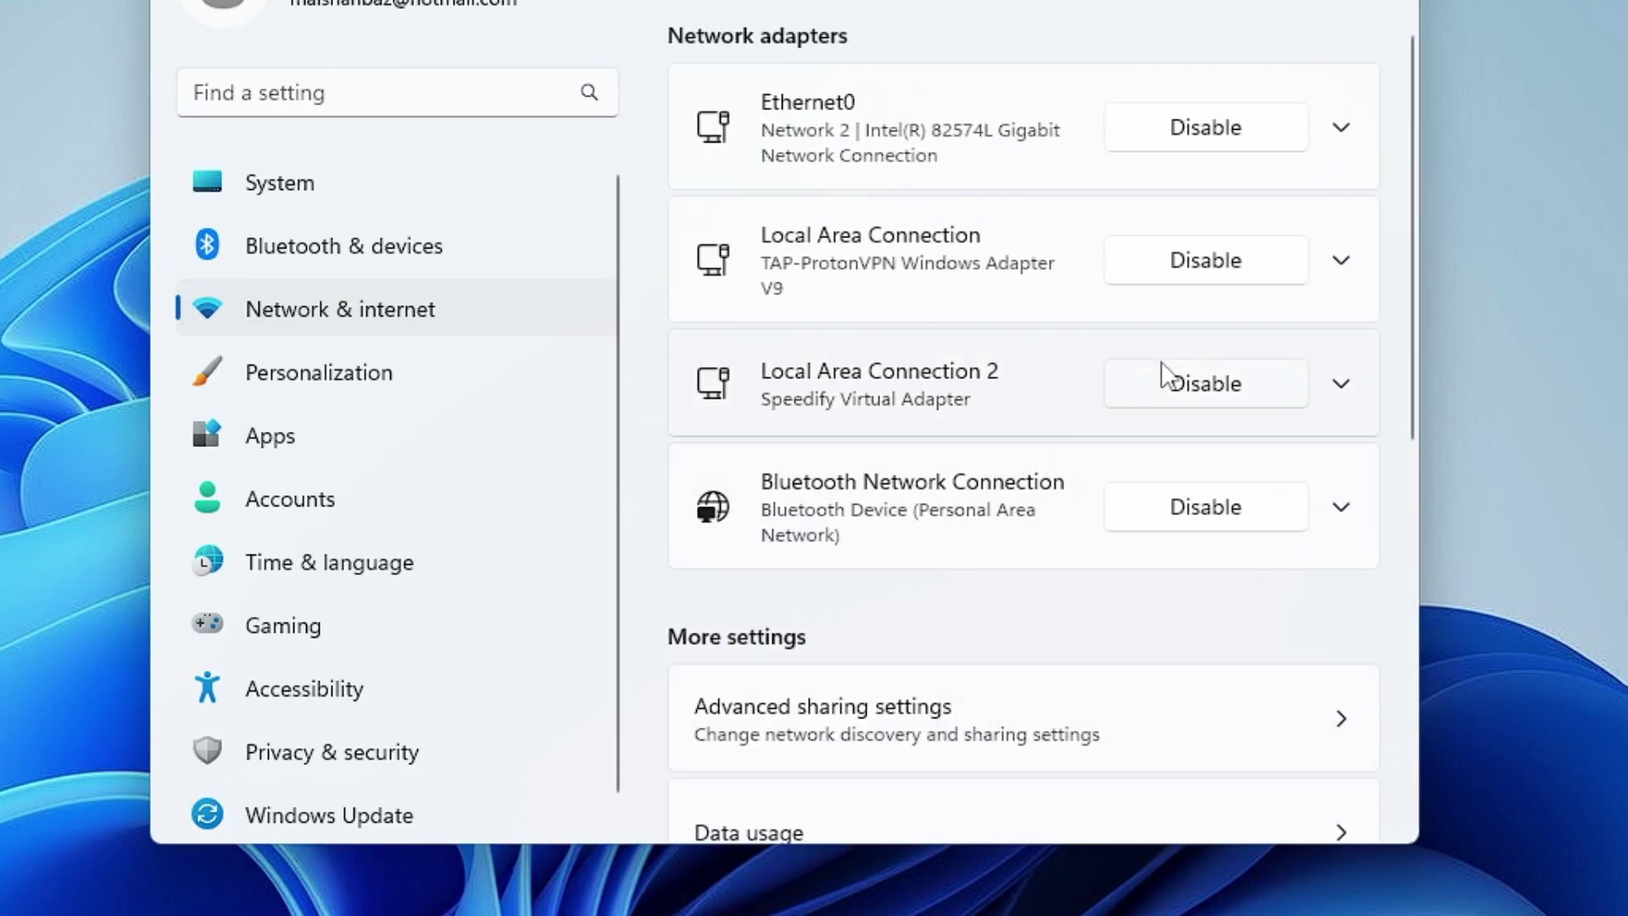
scroll(1035, 455, down, 3)
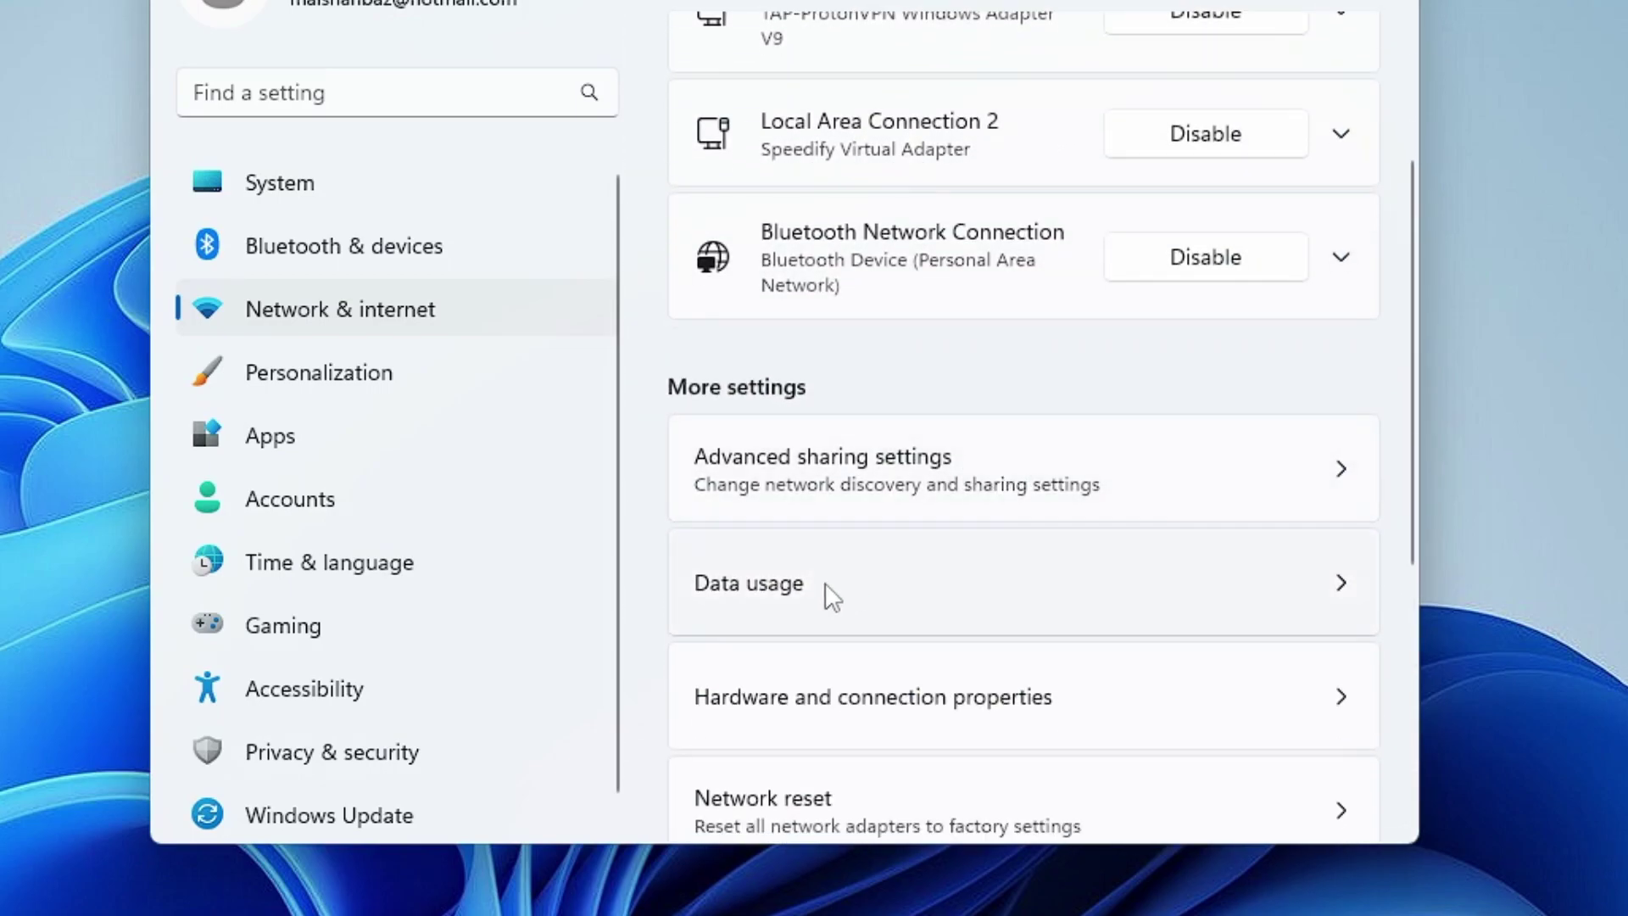
click(830, 587)
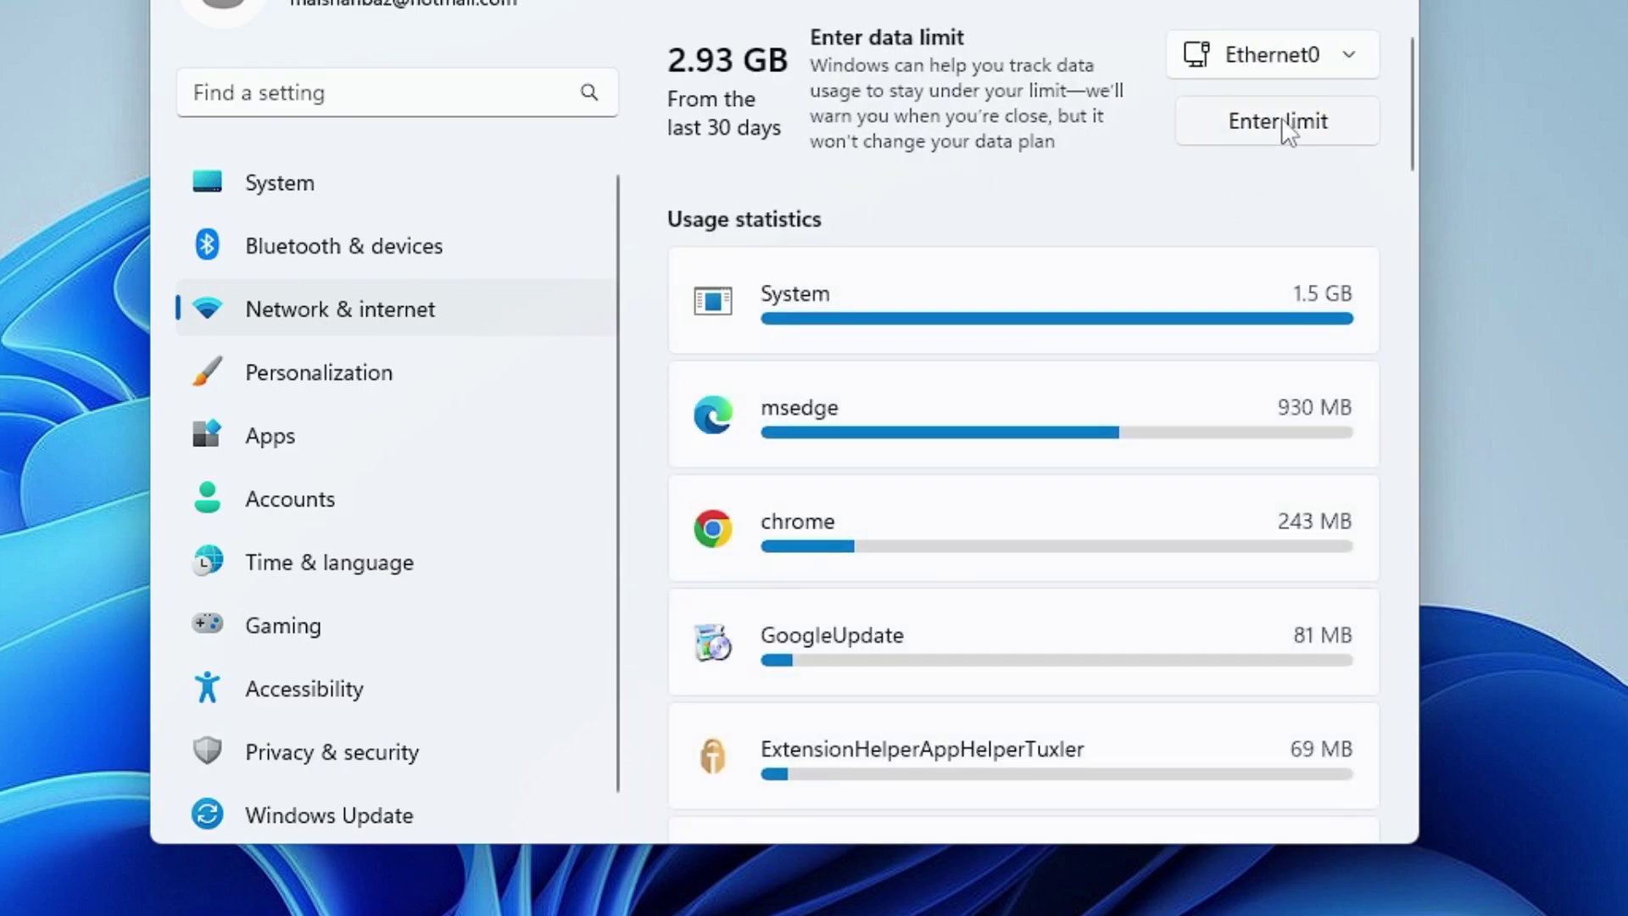
Step: Enter a Monthly data limit of 40 GB for Ethernet0, switching the unit to GB
click(1279, 123)
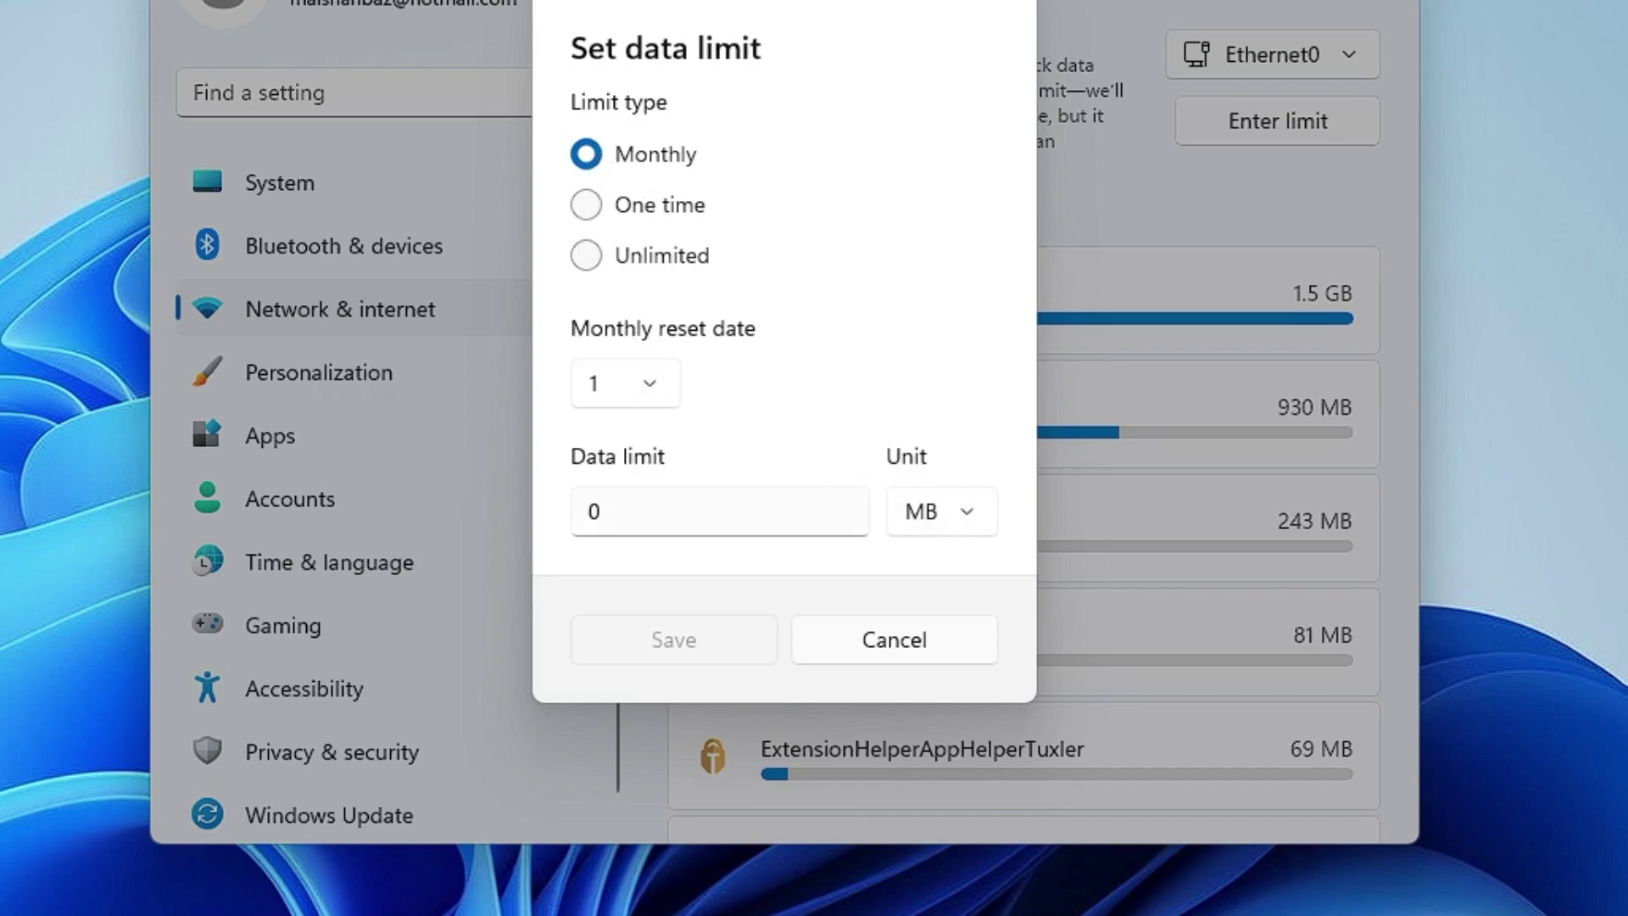
key(Tab)
click(591, 511)
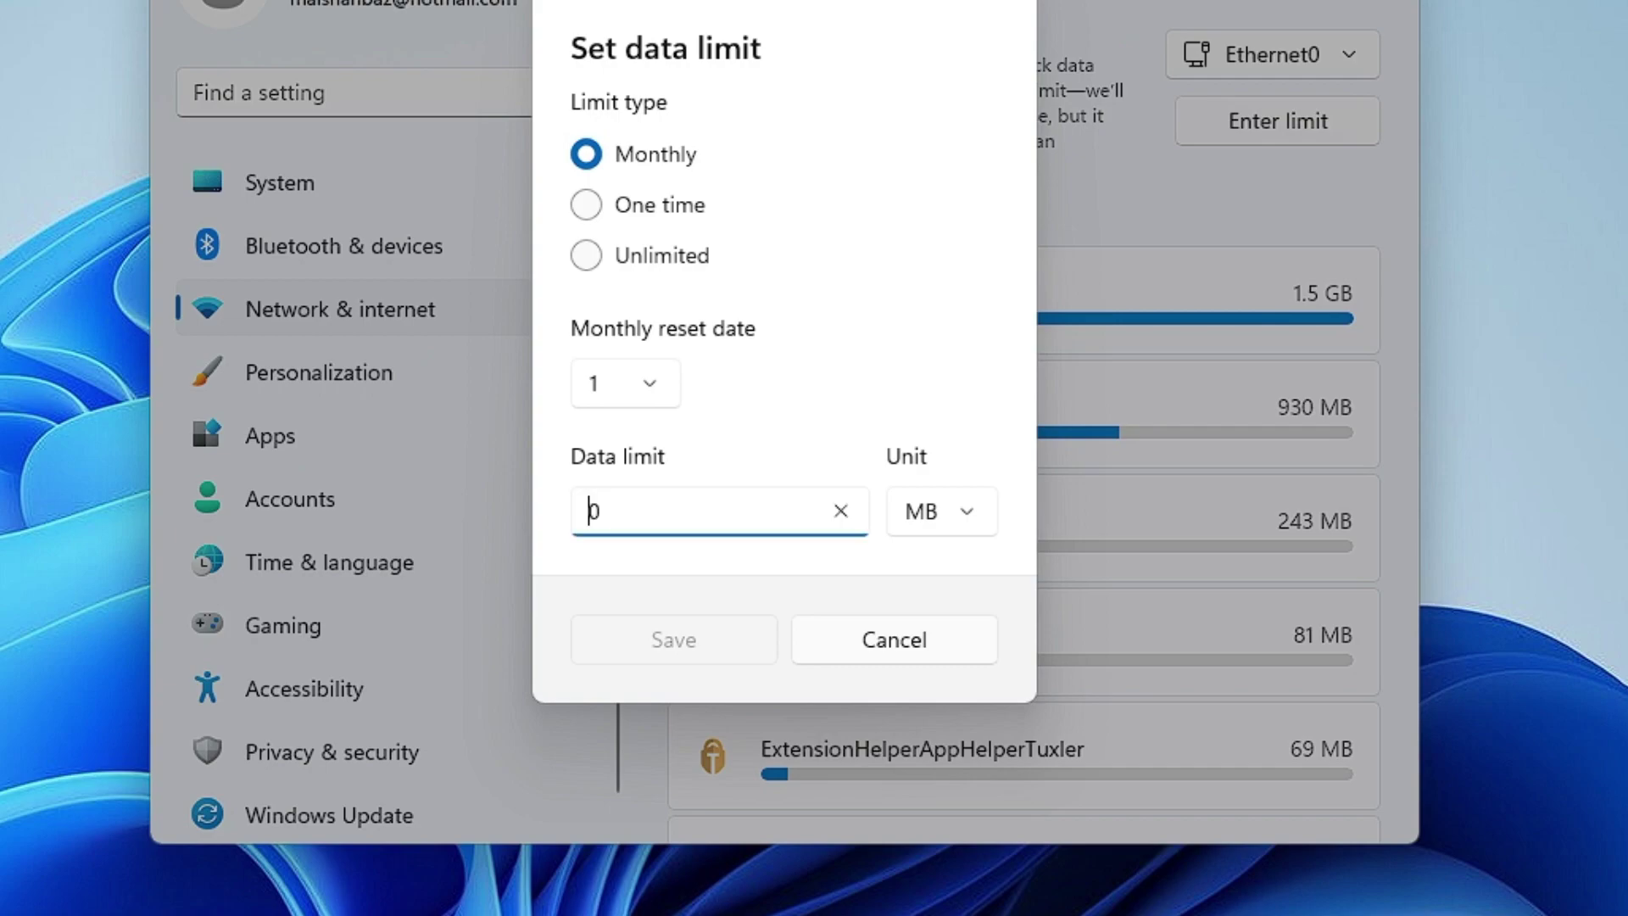
text(4)
click(962, 519)
click(946, 564)
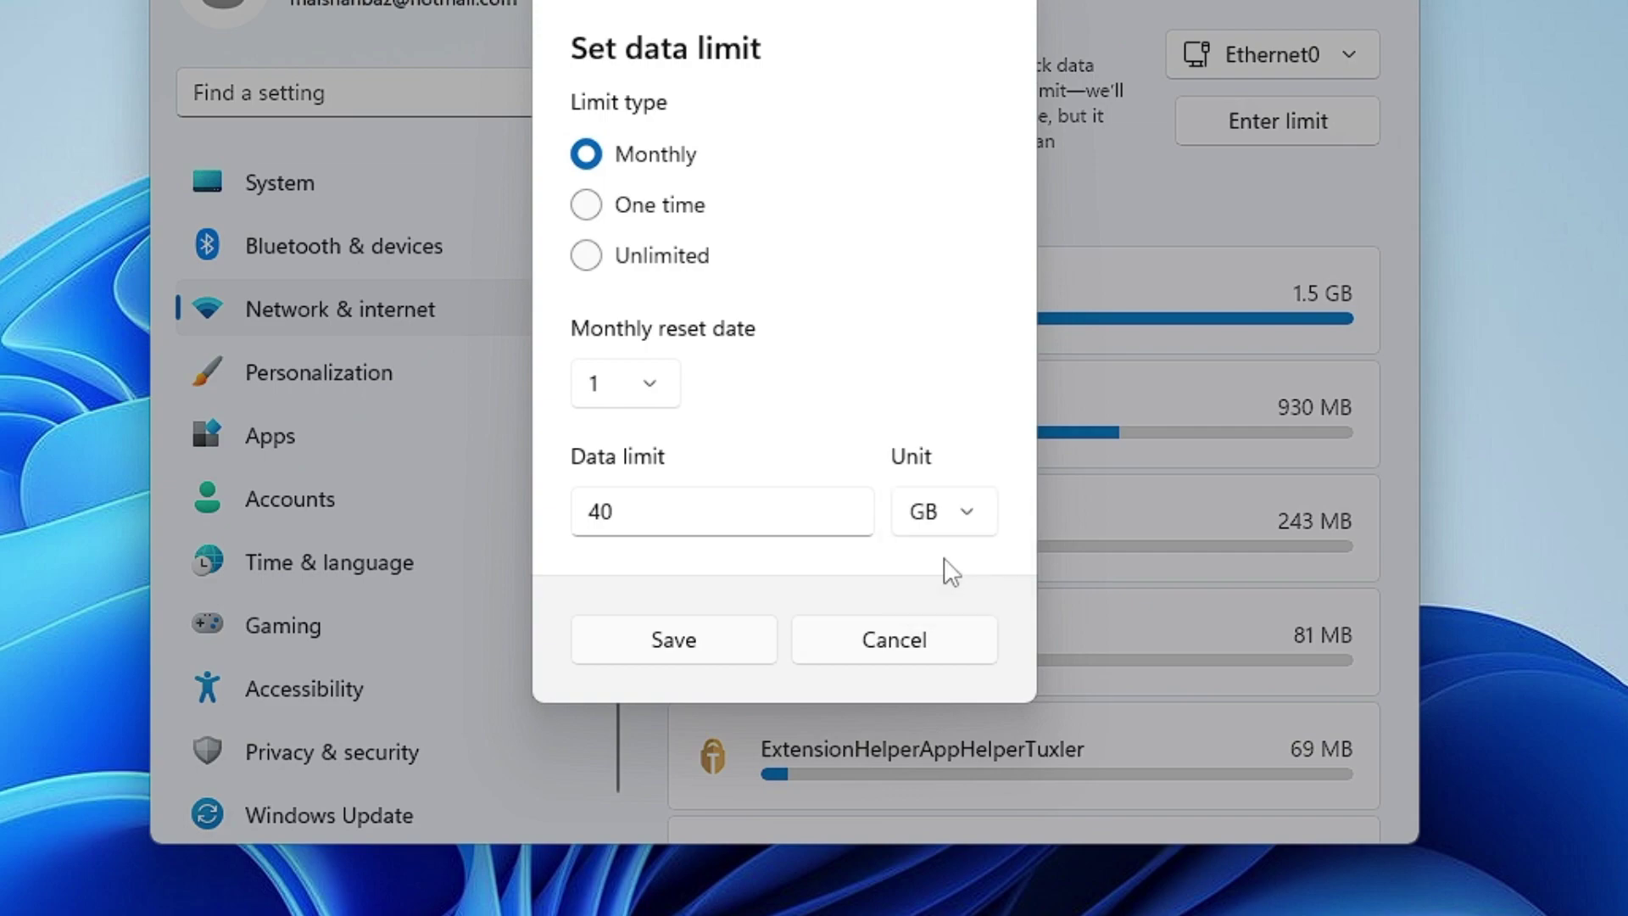